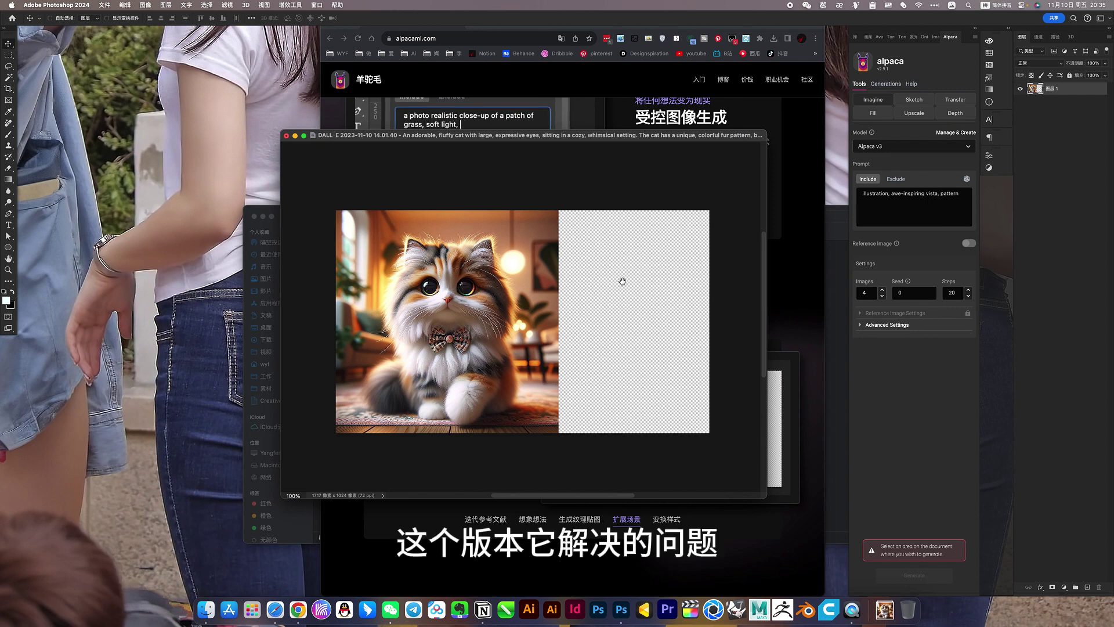
# Marquee-select the cat's right side and the transparent area, then run an Alpaca generation.
pyautogui.moveTo(622, 281)
pyautogui.mouseDown()
pyautogui.moveTo(633, 288)
pyautogui.moveTo(612, 284)
pyautogui.mouseUp()
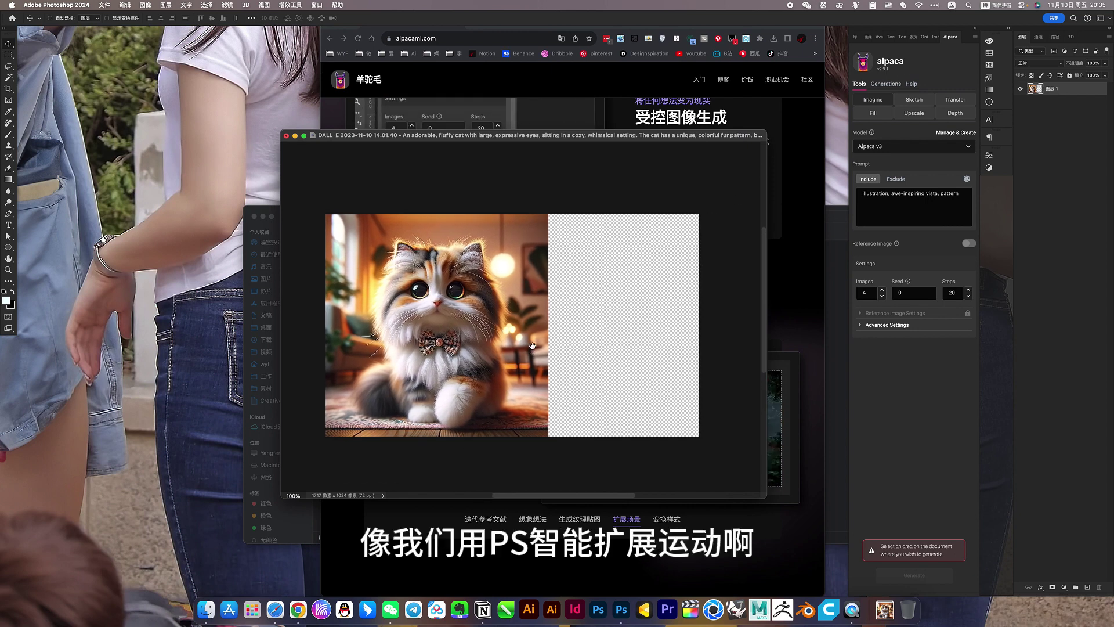
pyautogui.moveTo(534, 345)
pyautogui.mouseDown()
pyautogui.moveTo(521, 351)
pyautogui.moveTo(530, 349)
pyautogui.mouseUp()
pyautogui.press('m')
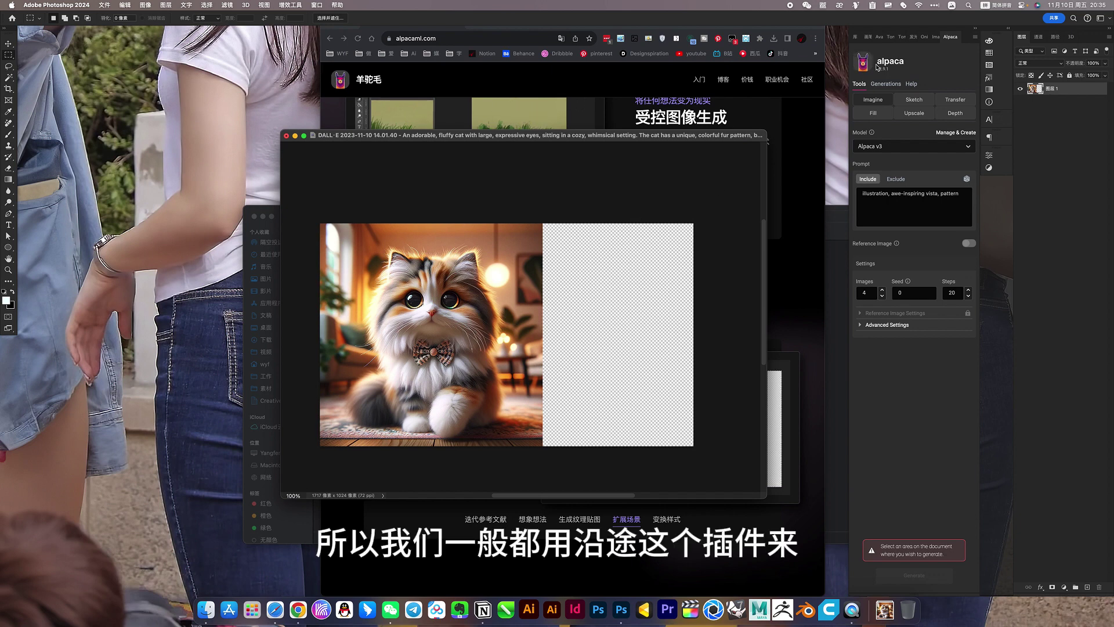
pyautogui.moveTo(524, 213); pyautogui.dragTo(500, 238)
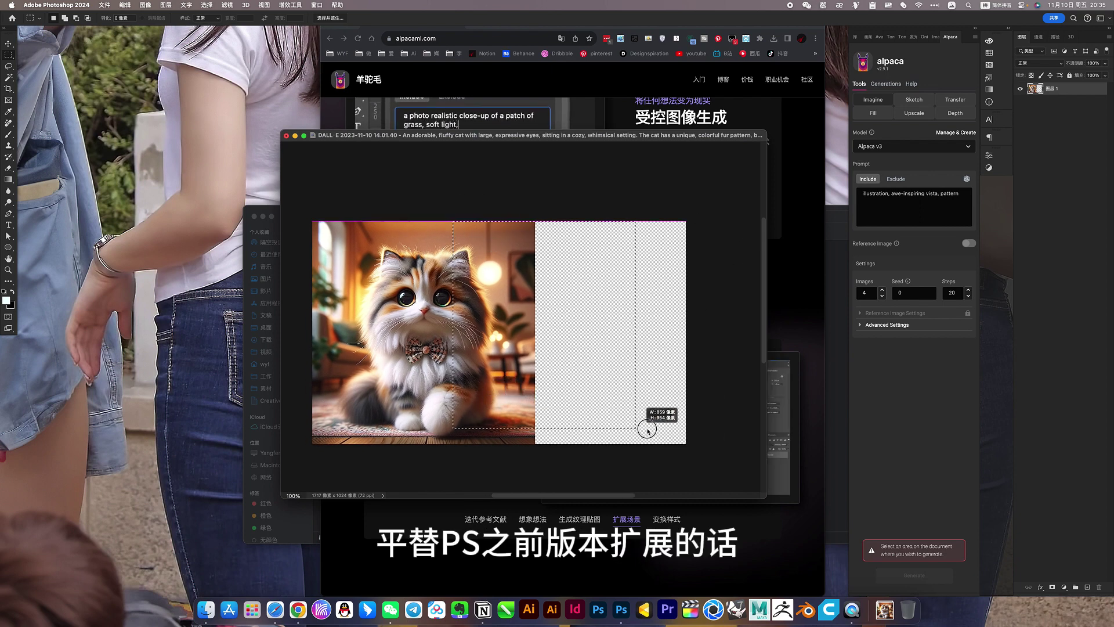
pyautogui.moveTo(453, 207); pyautogui.dragTo(716, 450)
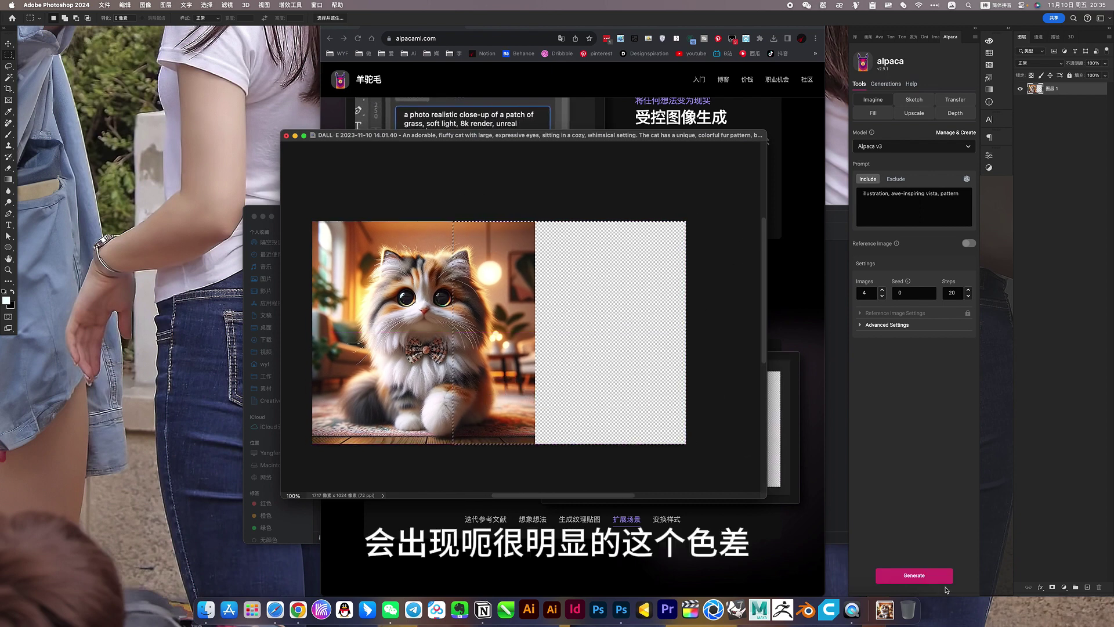
pyautogui.click(931, 575)
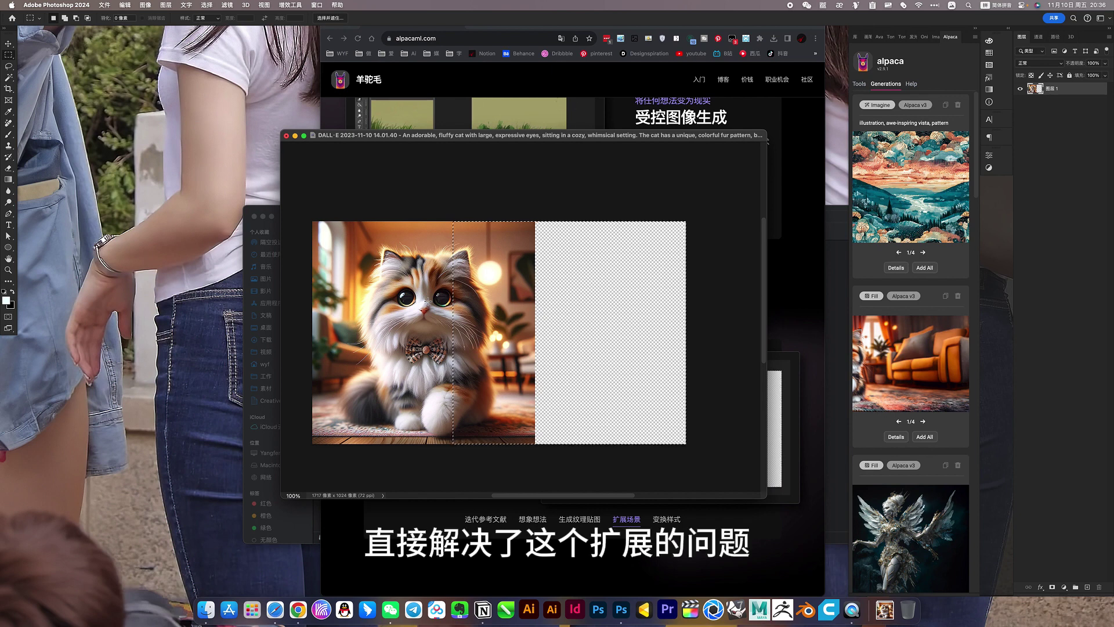
# Deselect and browse Alpaca's Fill, Imagine, Sketch and Transfer tools, ending back on Fill.
pyautogui.click(442, 250)
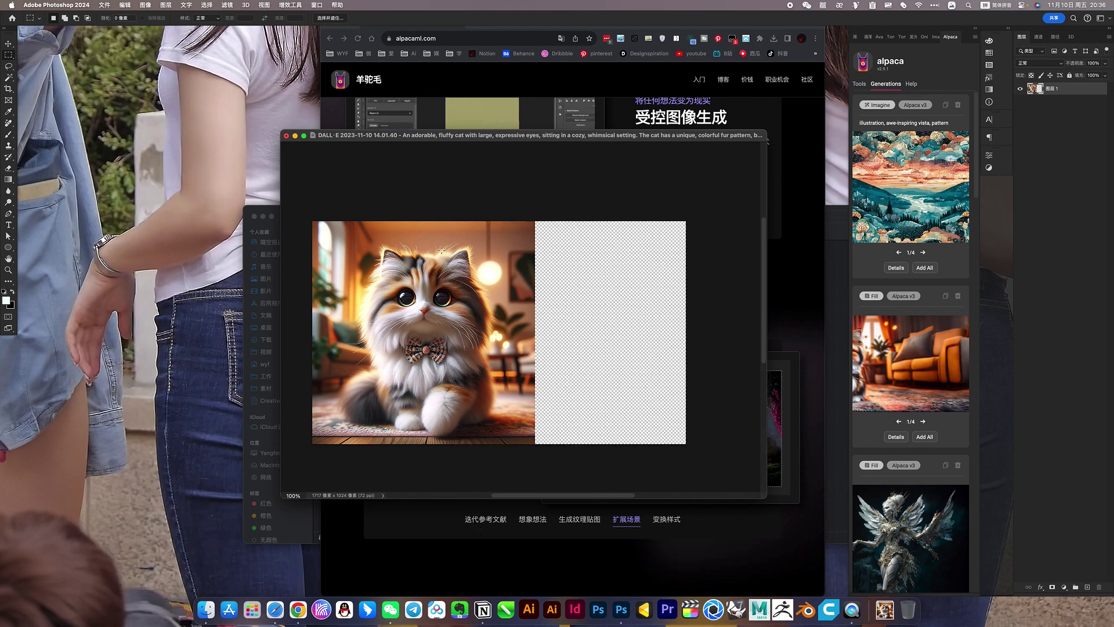
pyautogui.click(865, 84)
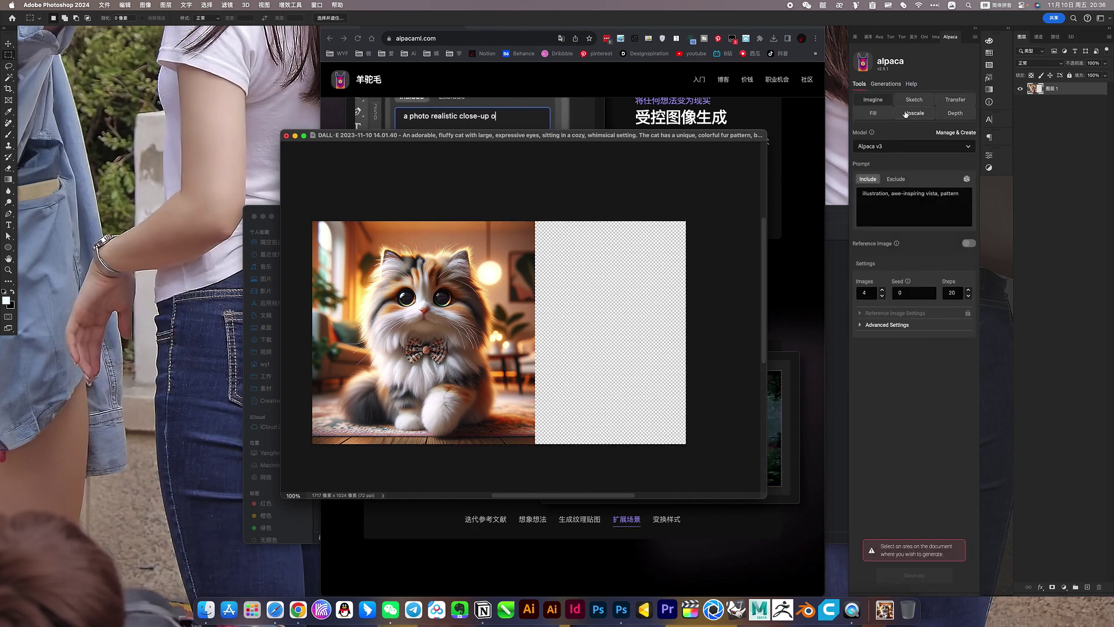
pyautogui.click(876, 115)
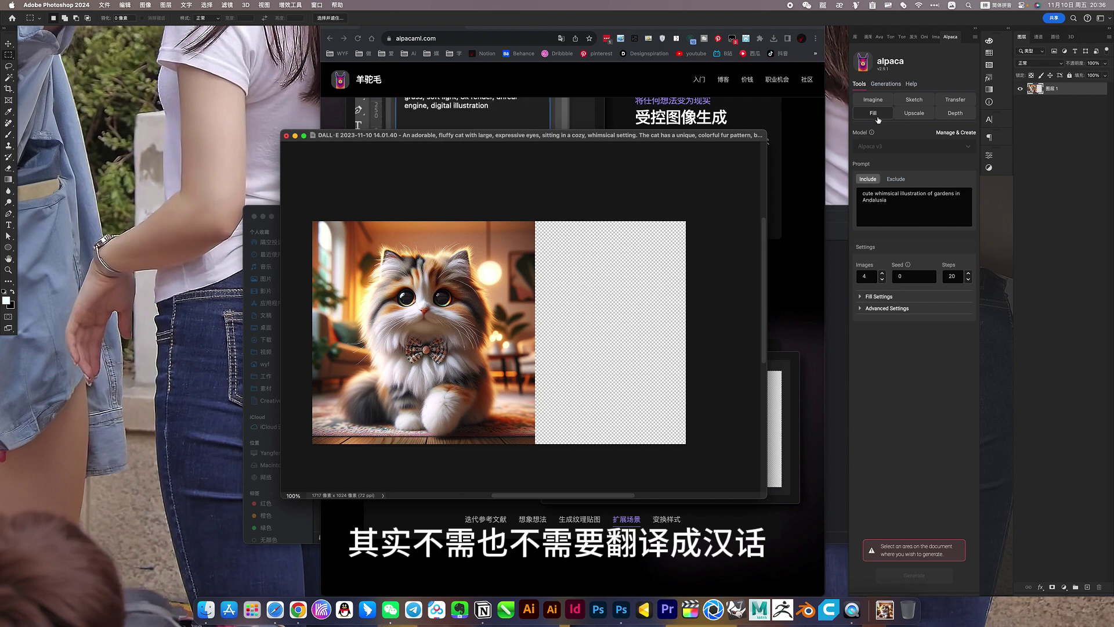
pyautogui.click(872, 105)
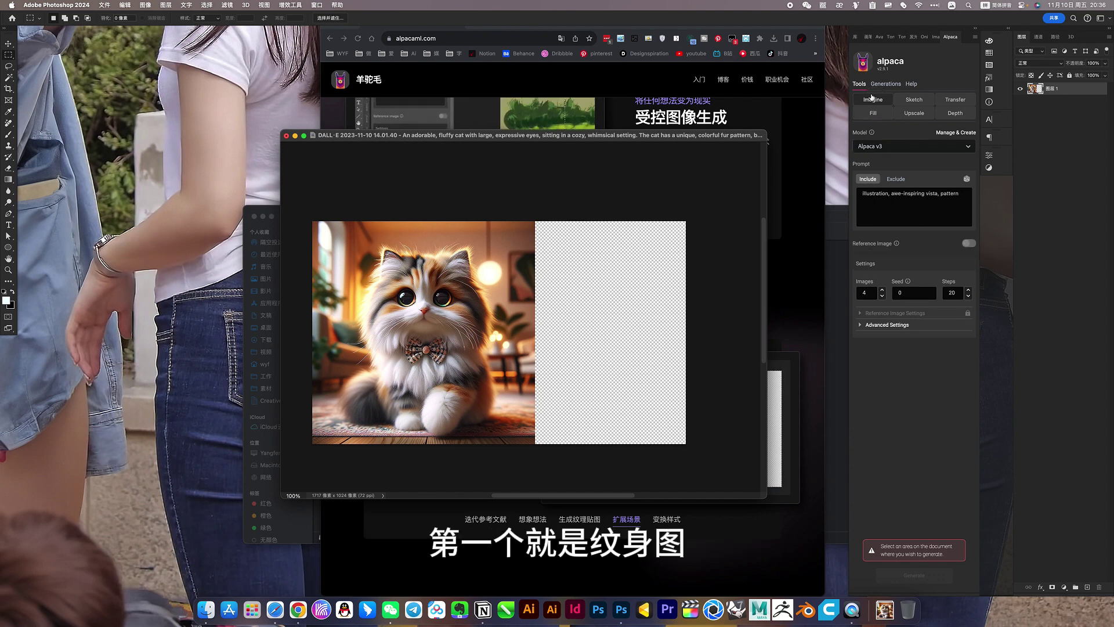
pyautogui.click(919, 101)
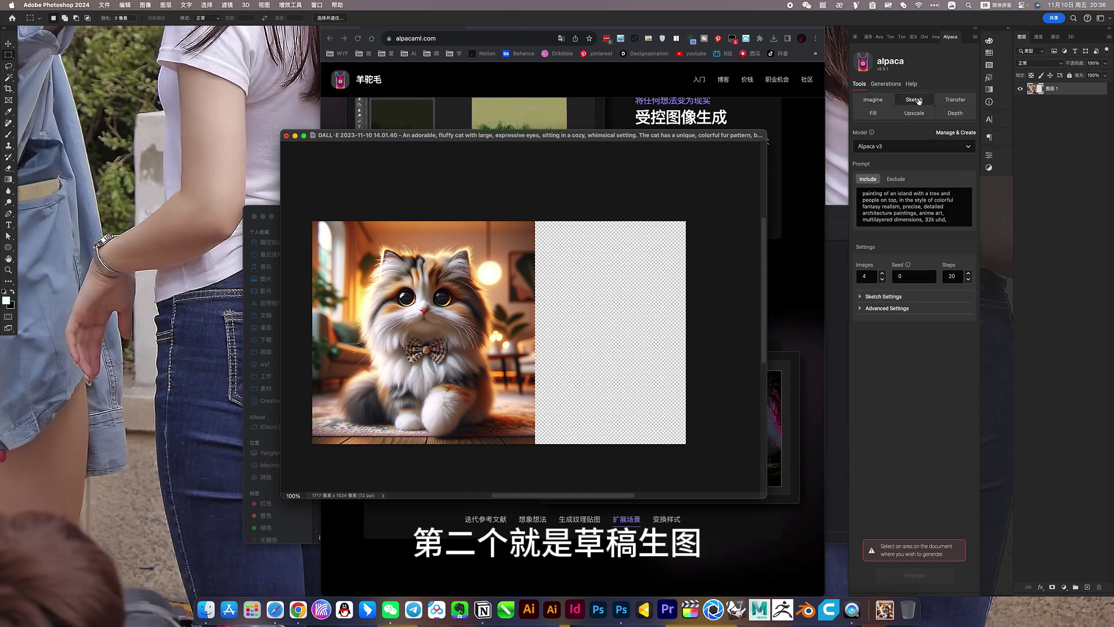
pyautogui.click(946, 103)
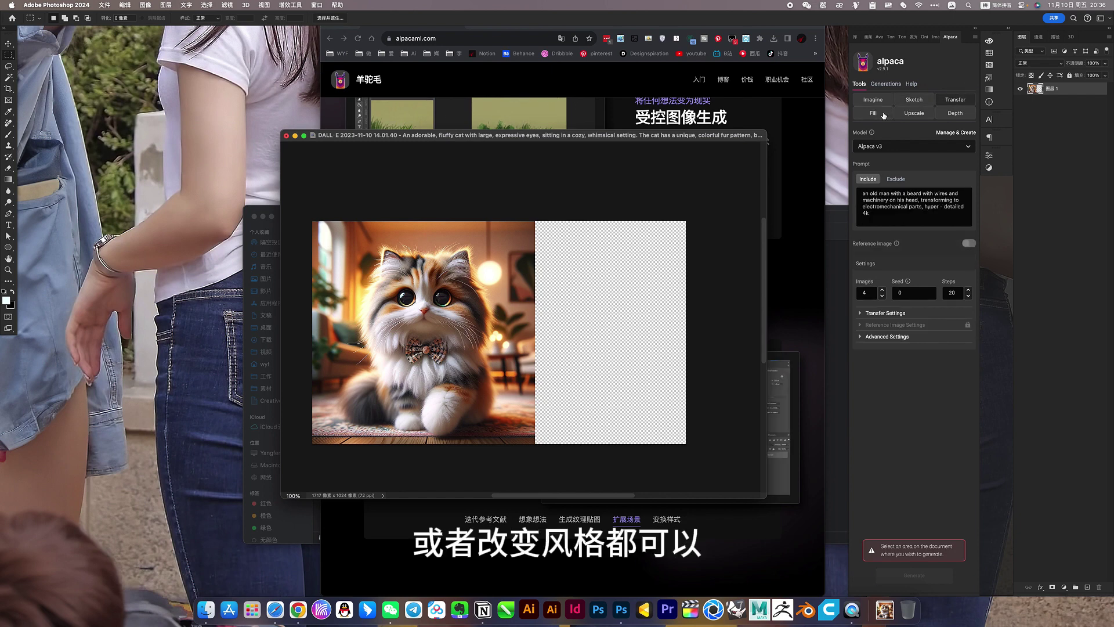
pyautogui.click(872, 116)
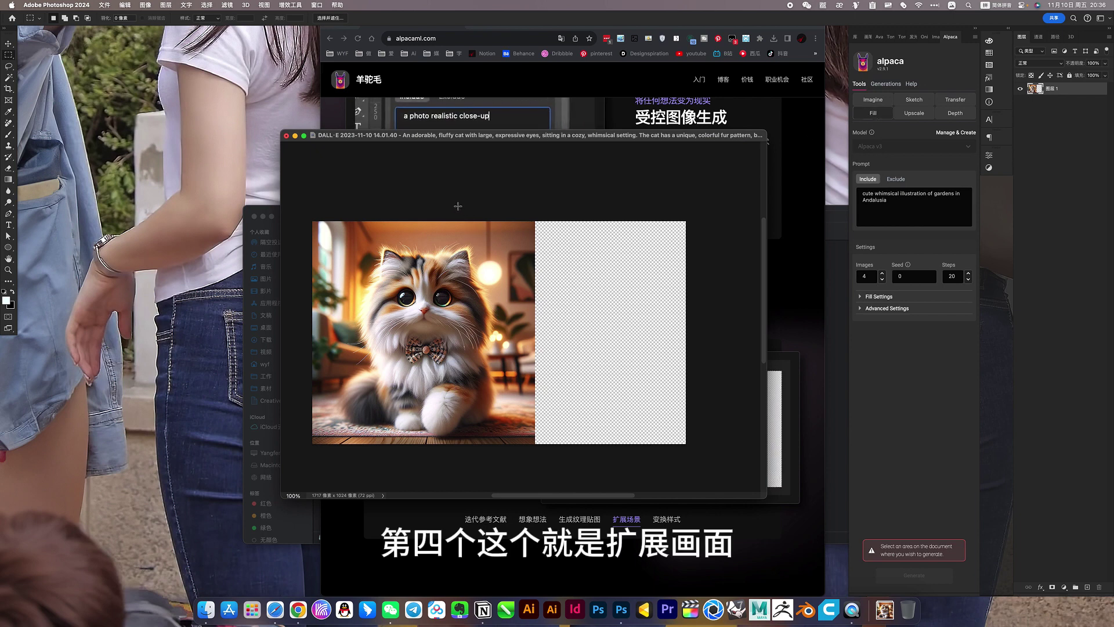
# Select the cat's right edge and empty canvas, preview Upscale and Depth, and return to Fill.
pyautogui.moveTo(458, 206); pyautogui.dragTo(746, 458)
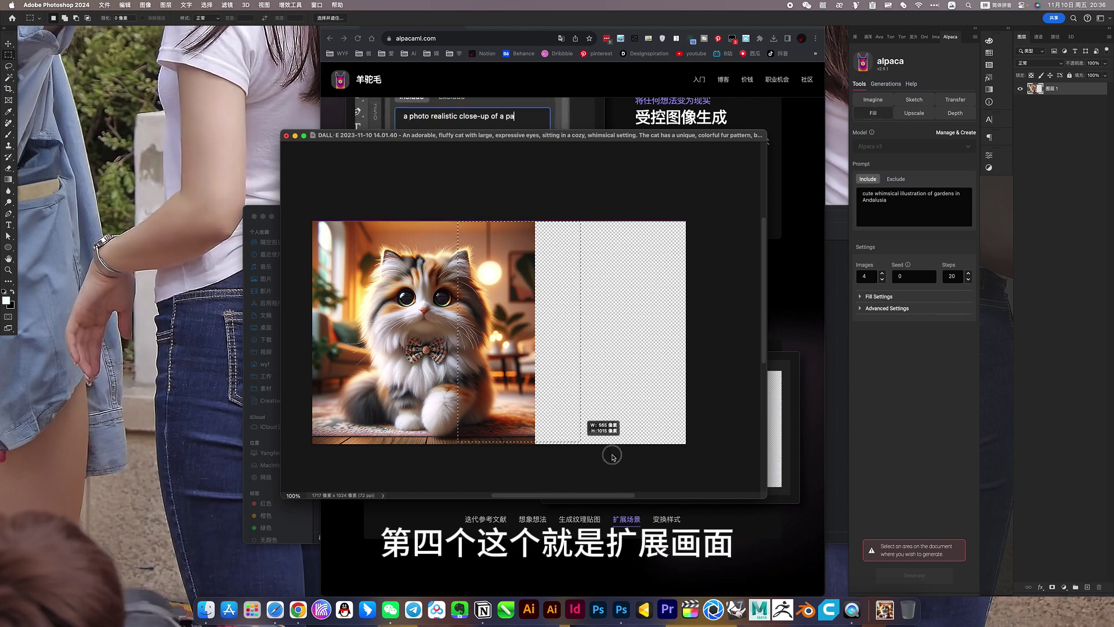
pyautogui.click(914, 114)
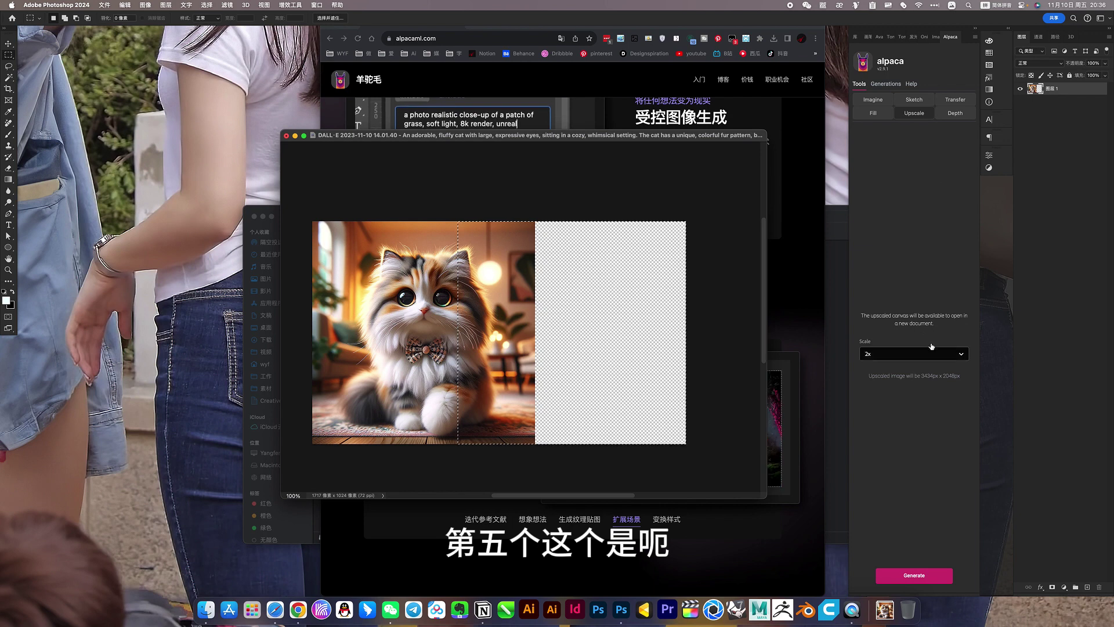
pyautogui.click(955, 114)
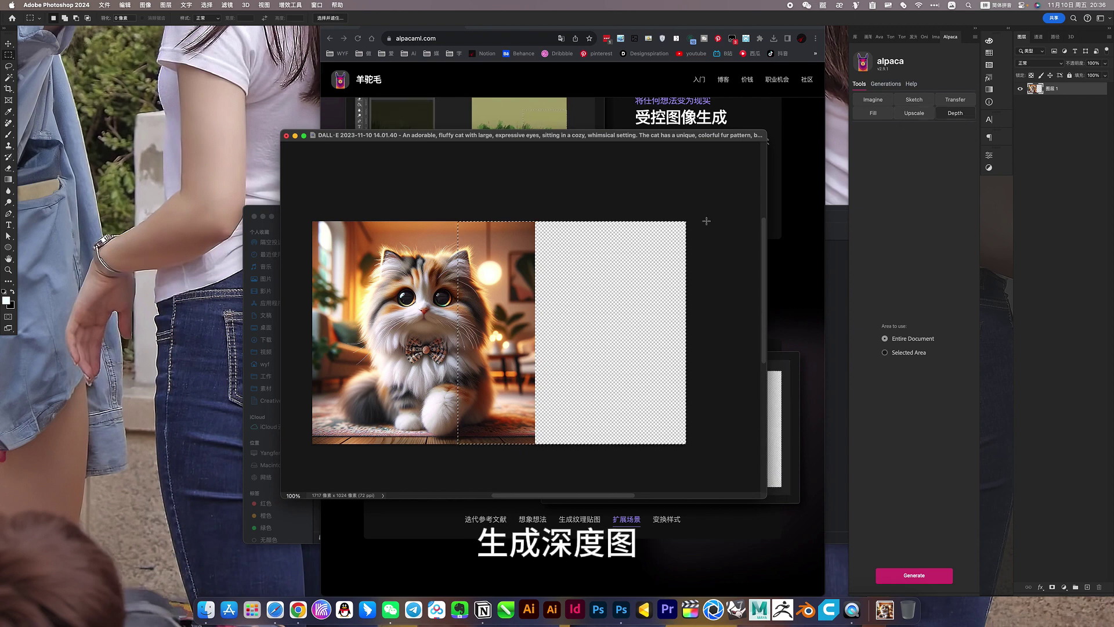
pyautogui.click(873, 101)
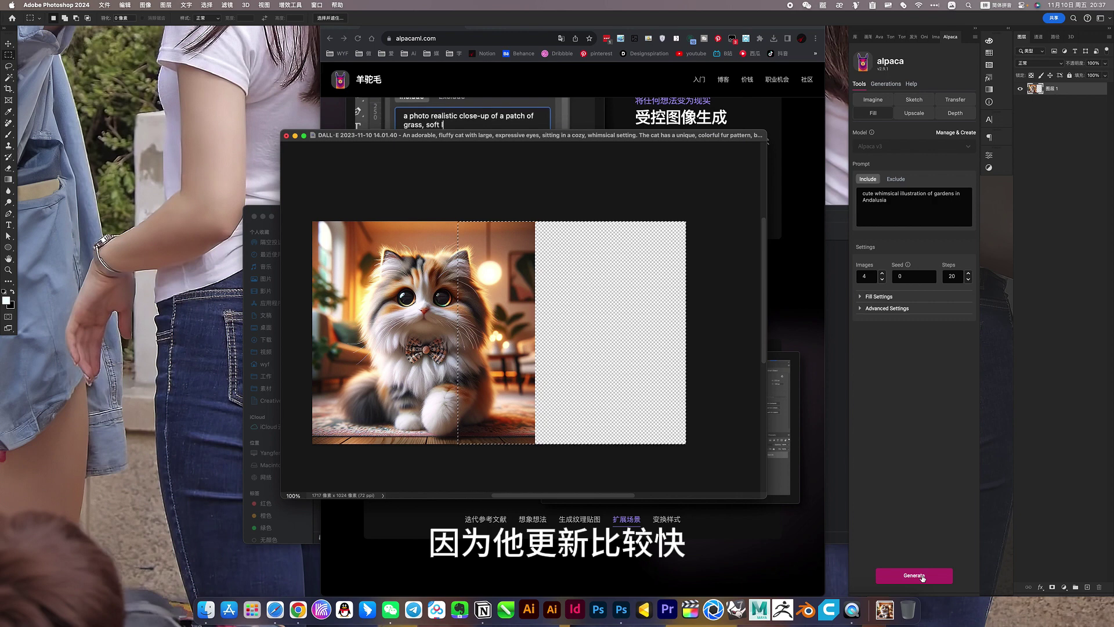
# Keep Entire Selection as the fill region and generate the Andalusian-gardens fills.
pyautogui.click(863, 297)
pyautogui.click(940, 317)
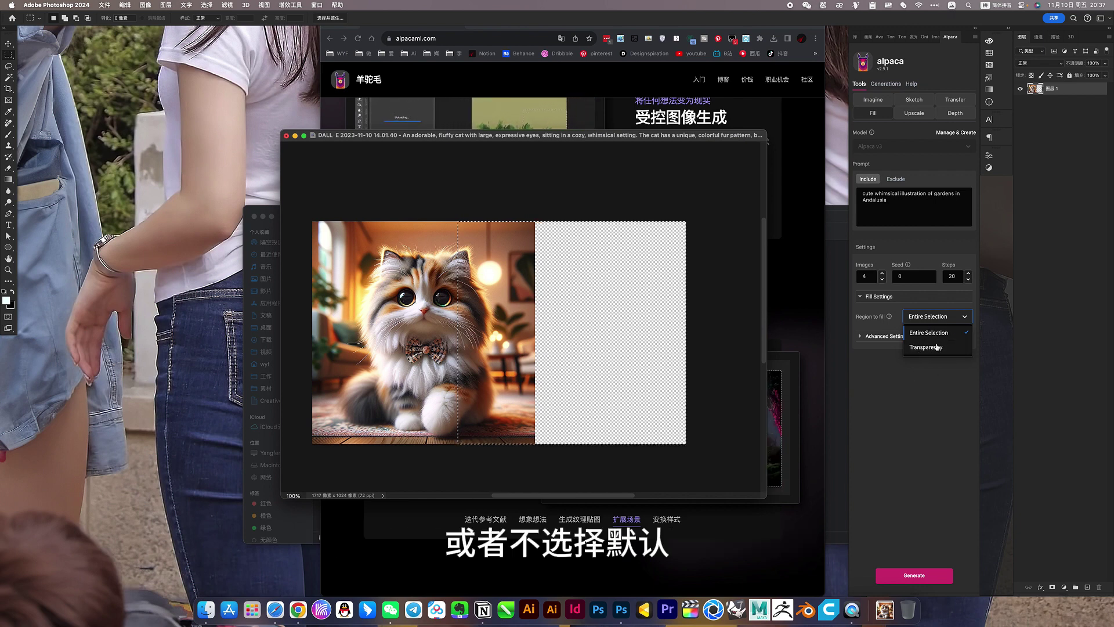
pyautogui.click(920, 433)
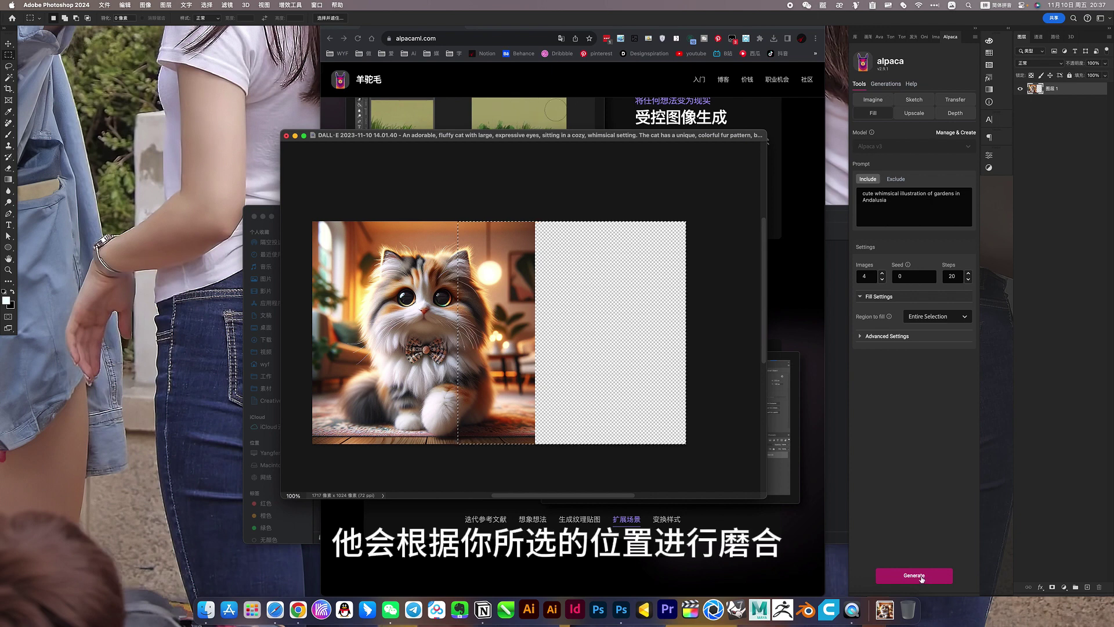
pyautogui.click(921, 578)
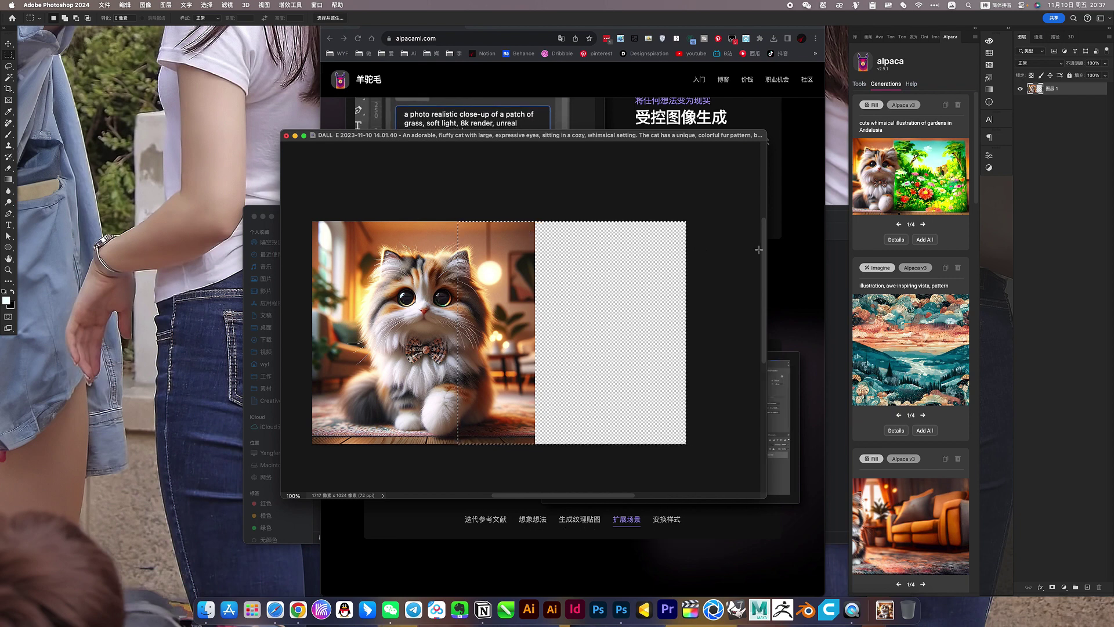
# Page the garden results to 4/4 and import that fourth fill as a new layer.
pyautogui.click(922, 224)
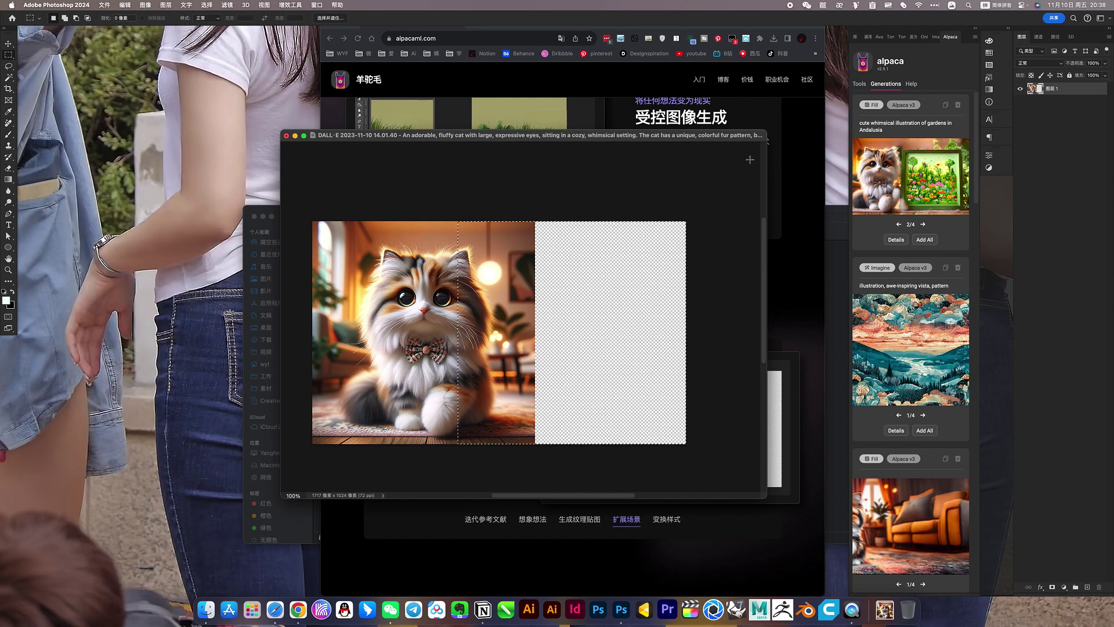
pyautogui.click(923, 224)
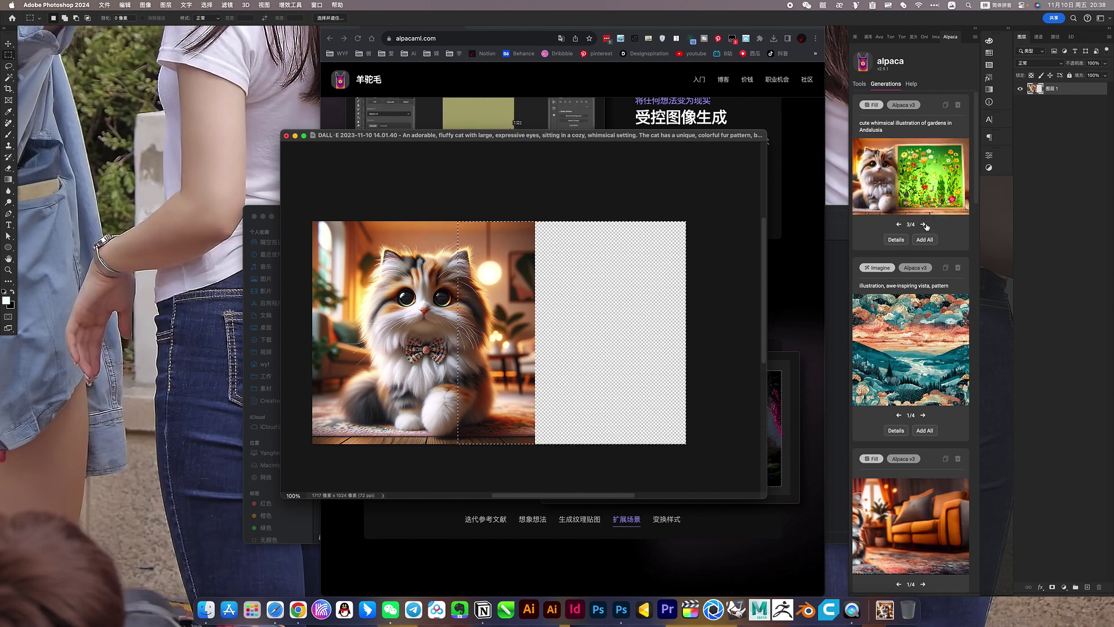
pyautogui.click(924, 225)
pyautogui.moveTo(910, 176)
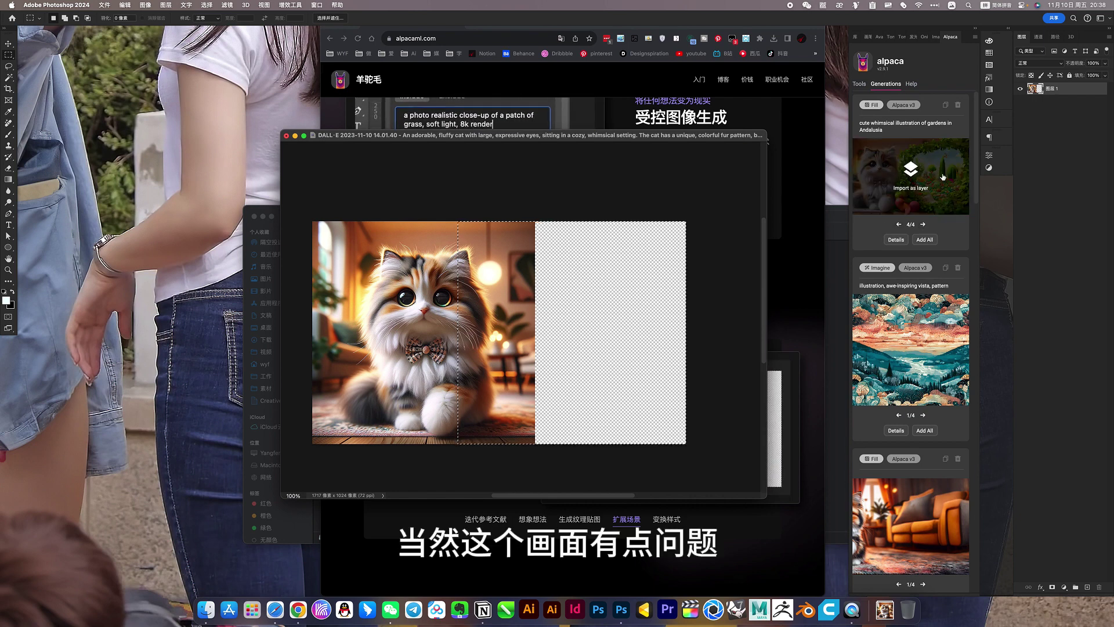
pyautogui.click(911, 169)
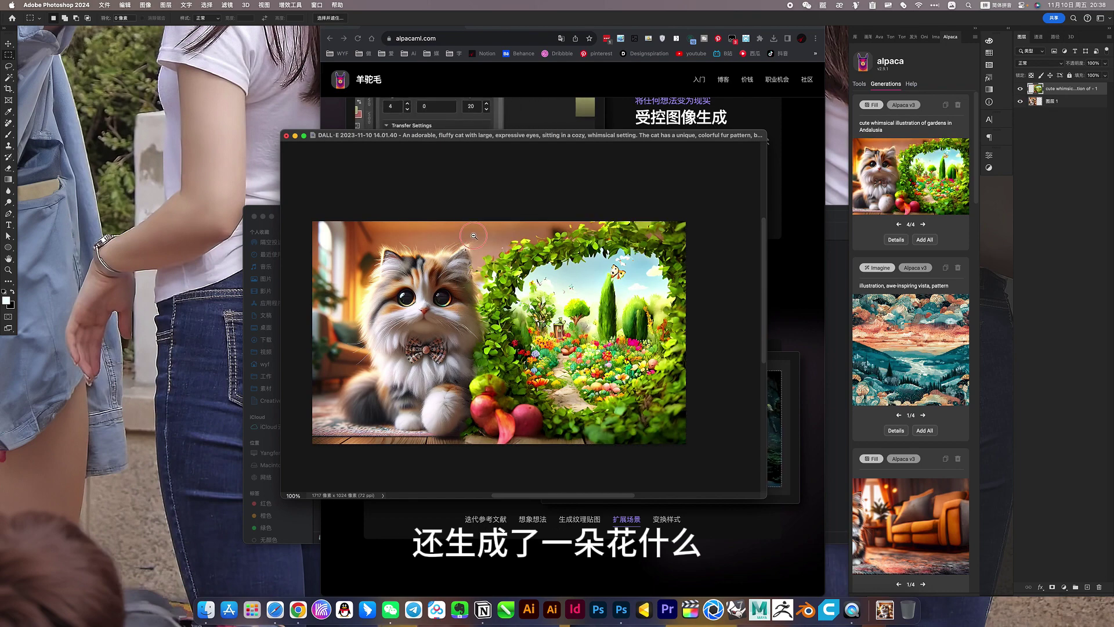
# Undo both garden layers, reselect the empty right half, and select the old garden prompt text.
pyautogui.moveTo(467, 237)
pyautogui.mouseDown()
pyautogui.moveTo(533, 238)
pyautogui.moveTo(549, 302)
pyautogui.moveTo(471, 317)
pyautogui.mouseUp()
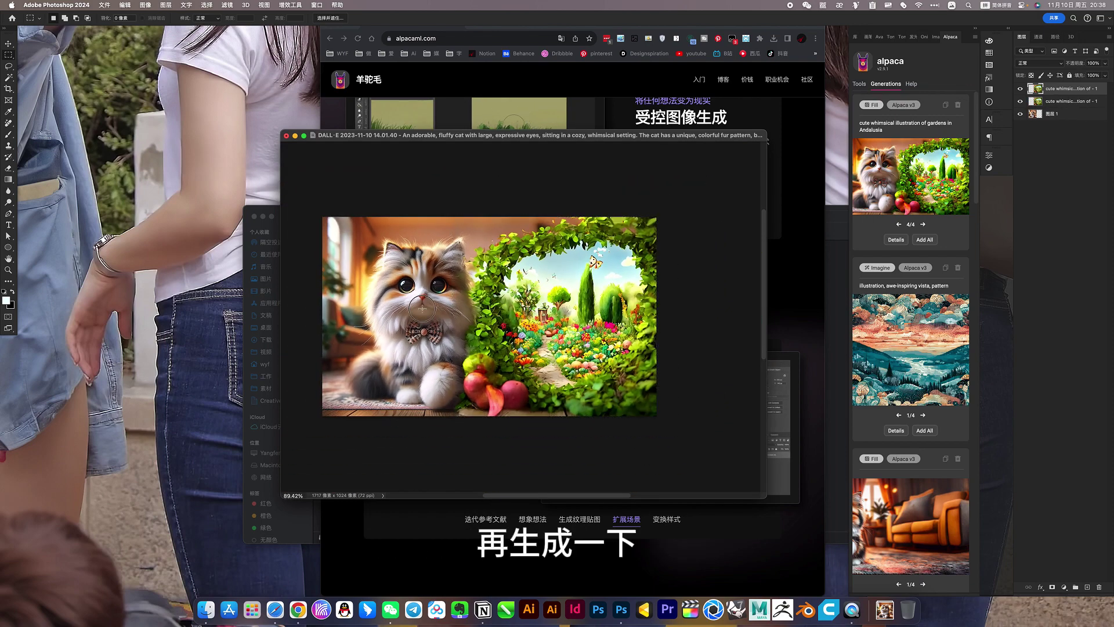
pyautogui.hotkey('ctrl', 'z')
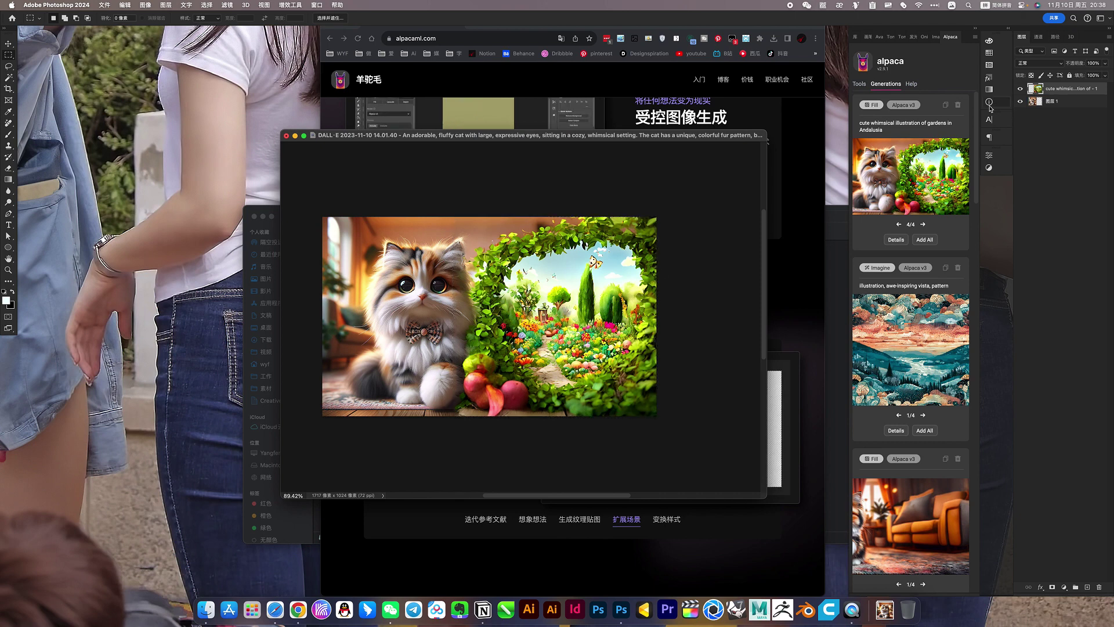
pyautogui.hotkey('ctrl', 'z')
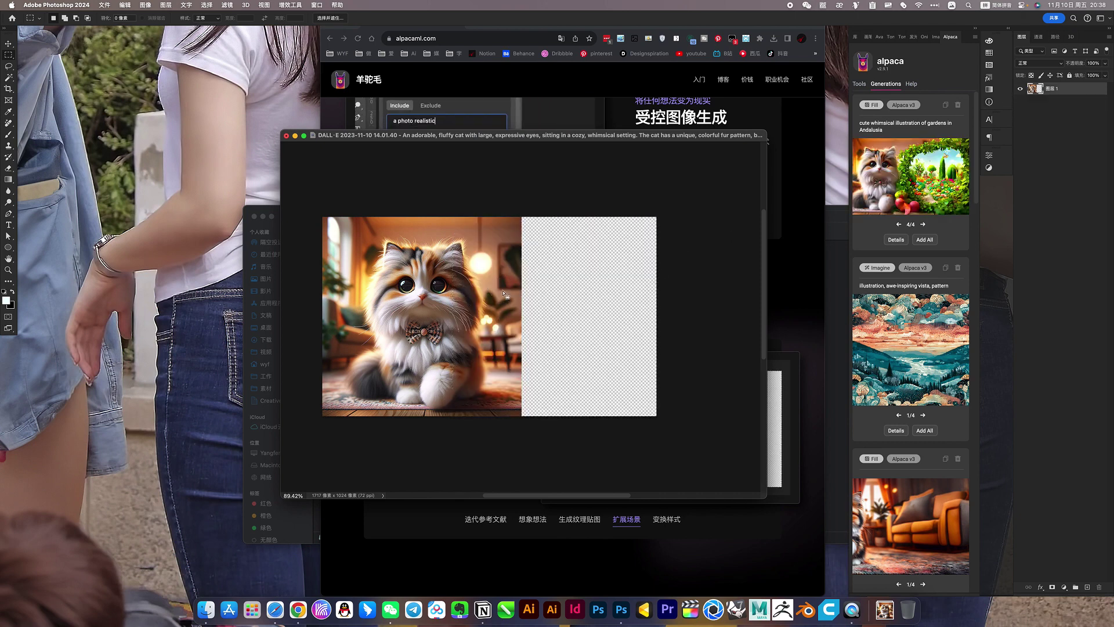
pyautogui.moveTo(511, 207); pyautogui.dragTo(743, 434)
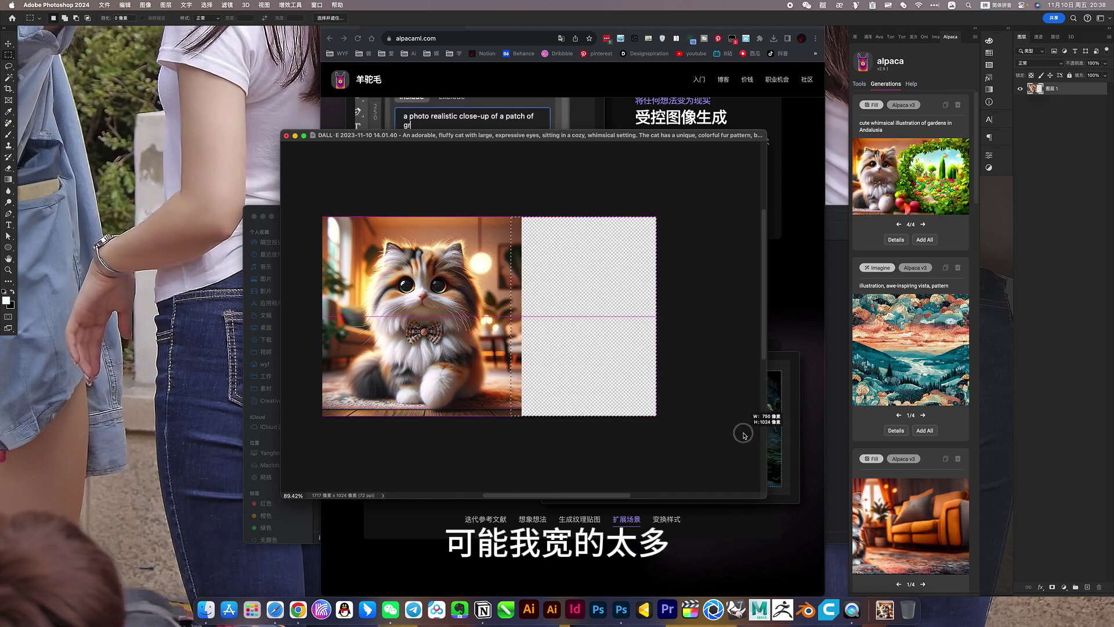
pyautogui.click(861, 84)
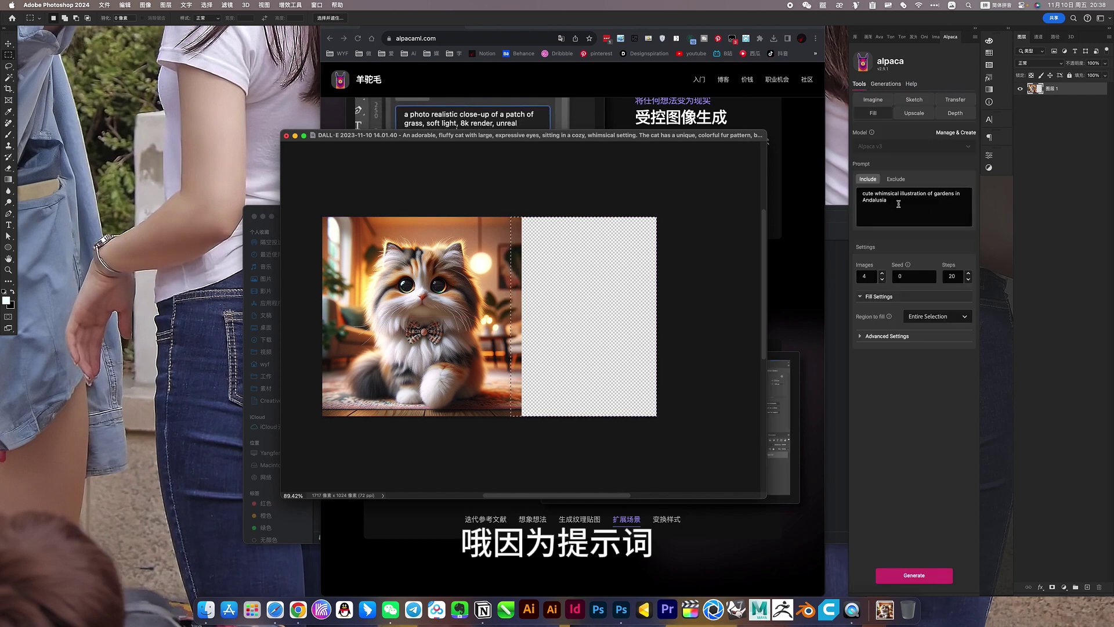
pyautogui.moveTo(904, 211); pyautogui.dragTo(788, 190)
# Clear the garden prompt and generate four cozy-room fill variations for the empty half.
pyautogui.press('BackSpace')
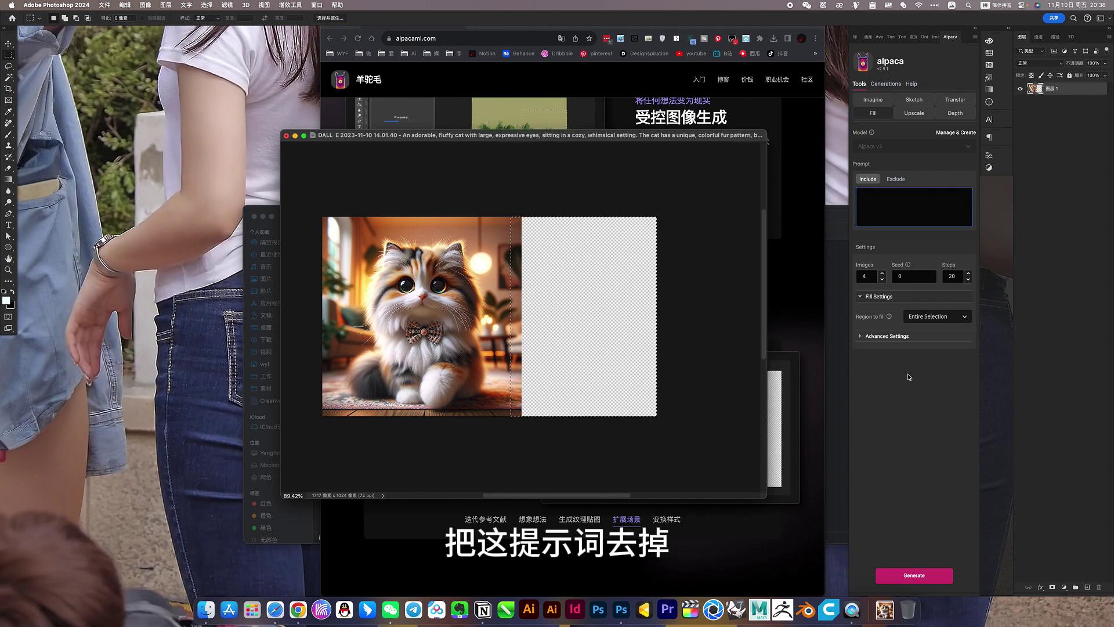
pyautogui.click(942, 580)
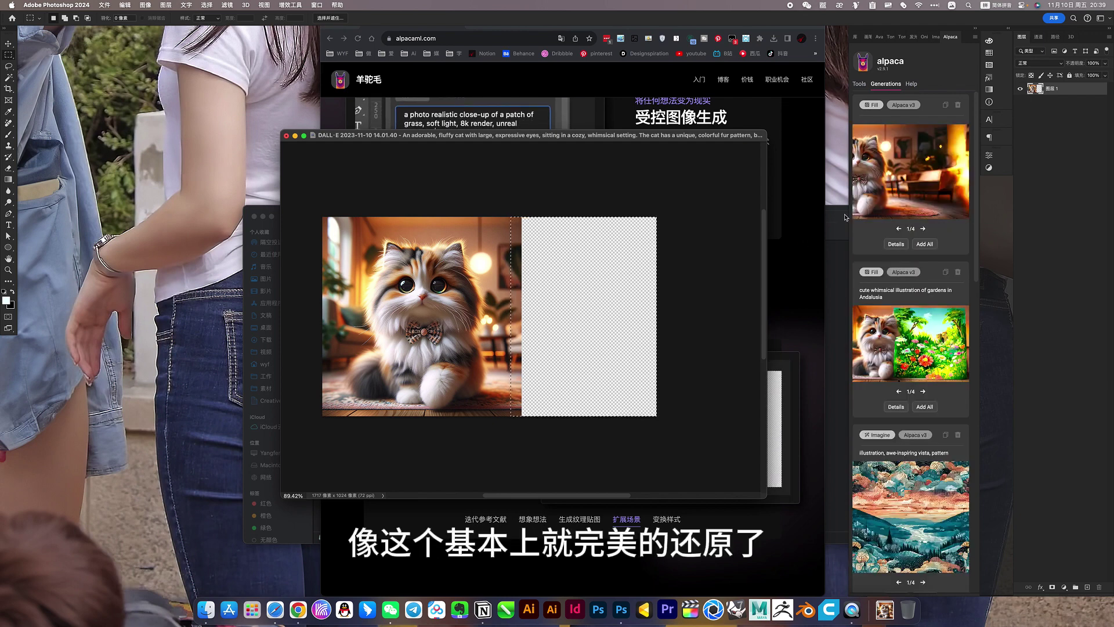
# Import the second of four cozy-room fills as a new layer and deselect.
pyautogui.click(923, 229)
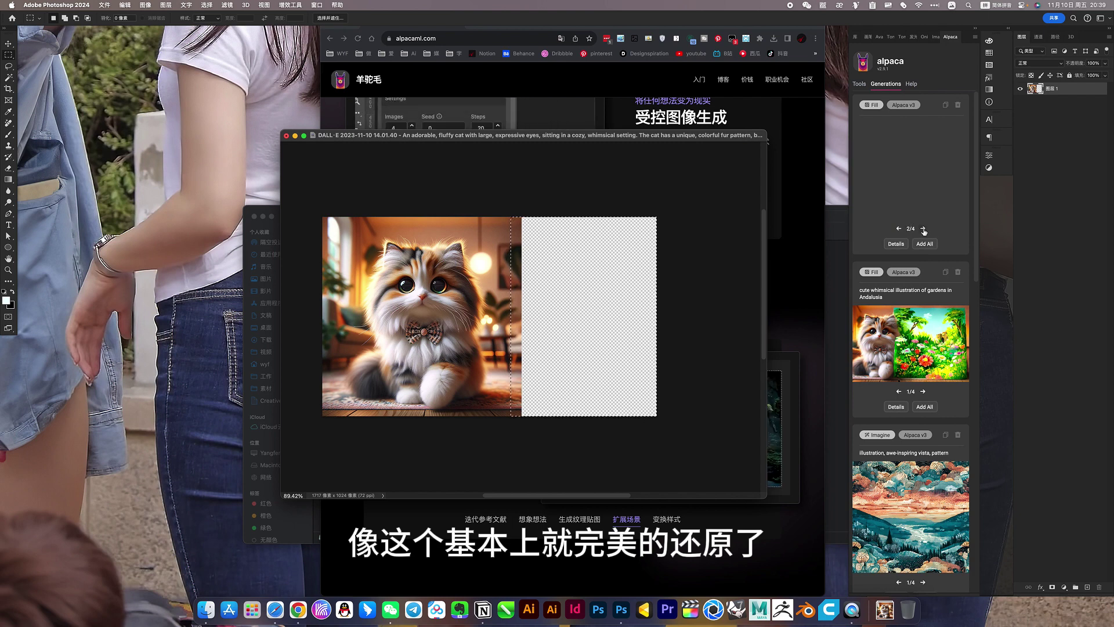
pyautogui.moveTo(911, 171)
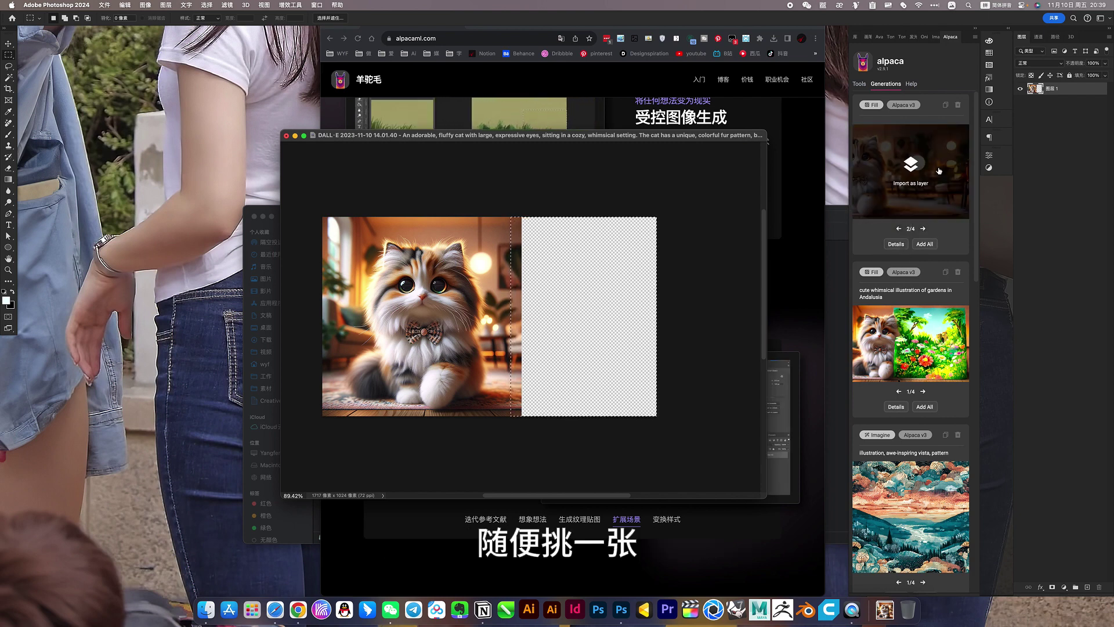
pyautogui.click(916, 170)
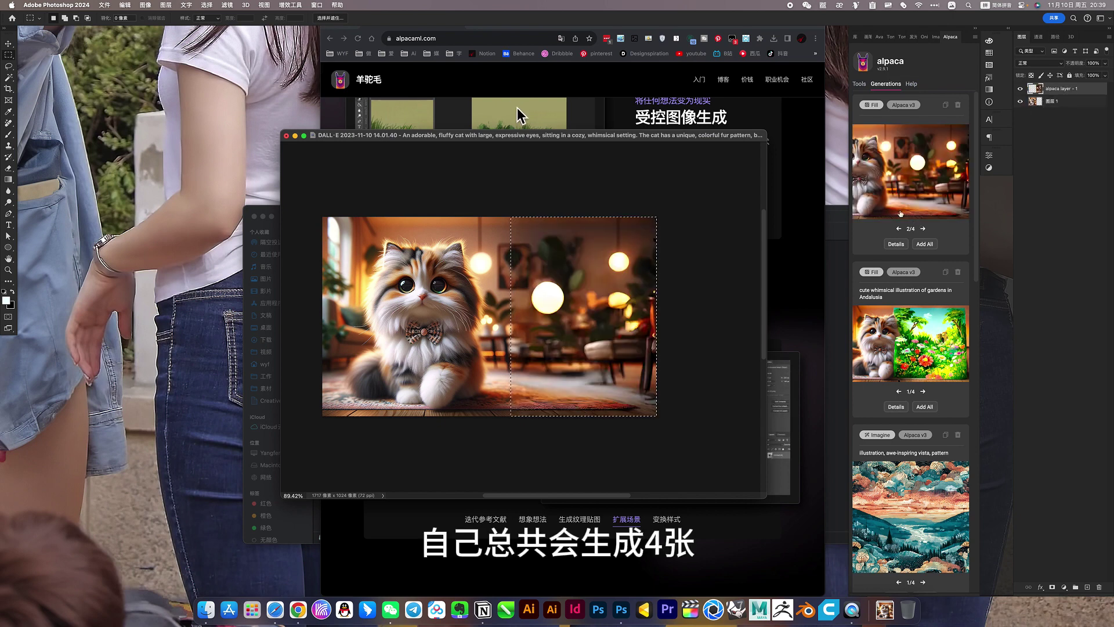
pyautogui.click(539, 281)
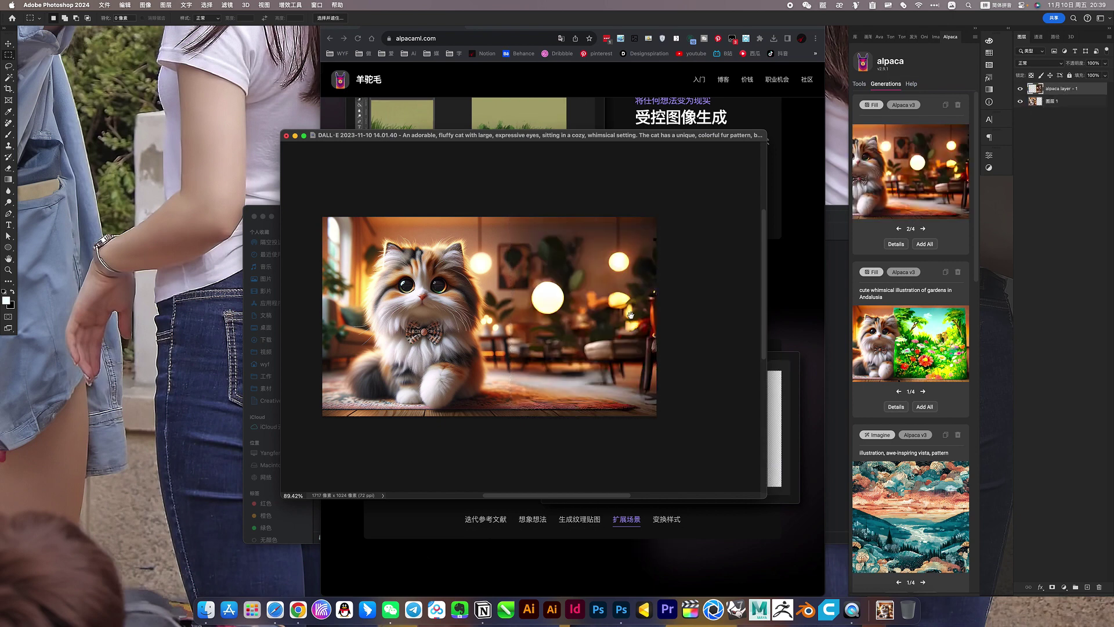
# Zoom in to inspect the blended seam, zoom back out, and minimize the cat document.
pyautogui.press('z')
pyautogui.moveTo(602, 316); pyautogui.dragTo(628, 316)
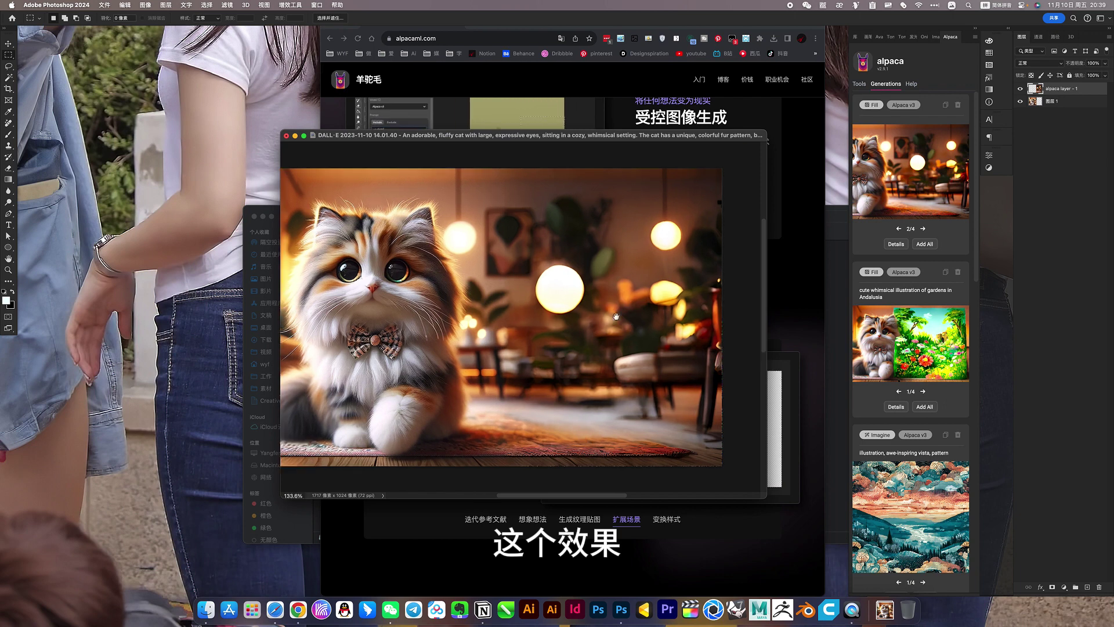
pyautogui.moveTo(468, 268); pyautogui.dragTo(518, 270)
pyautogui.write('of a p')
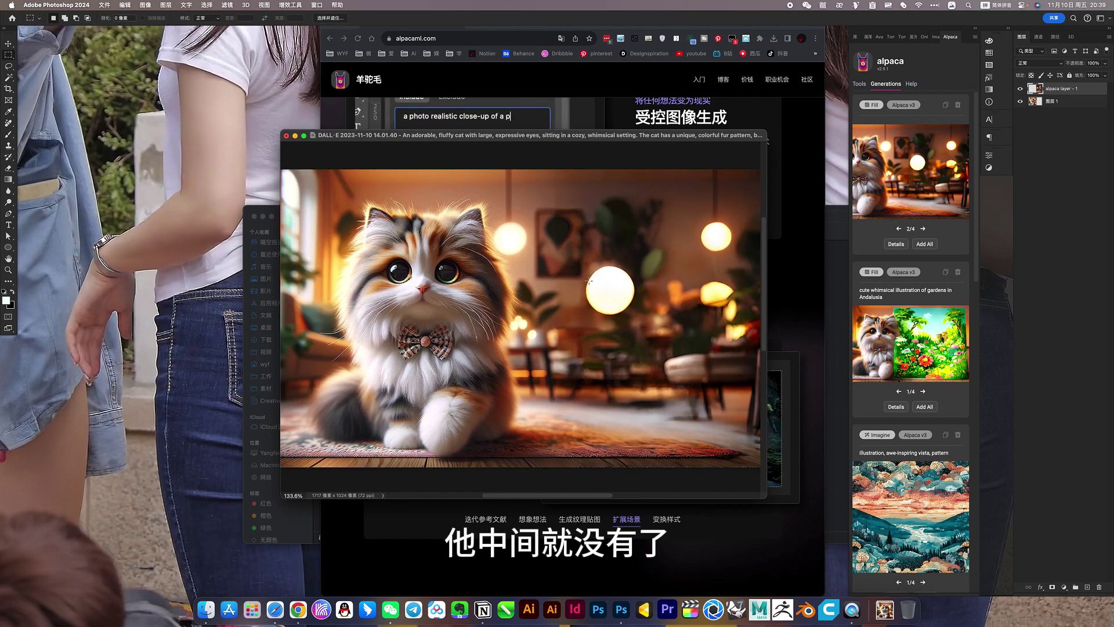
pyautogui.write('atch of grass, soft light, 8k re')
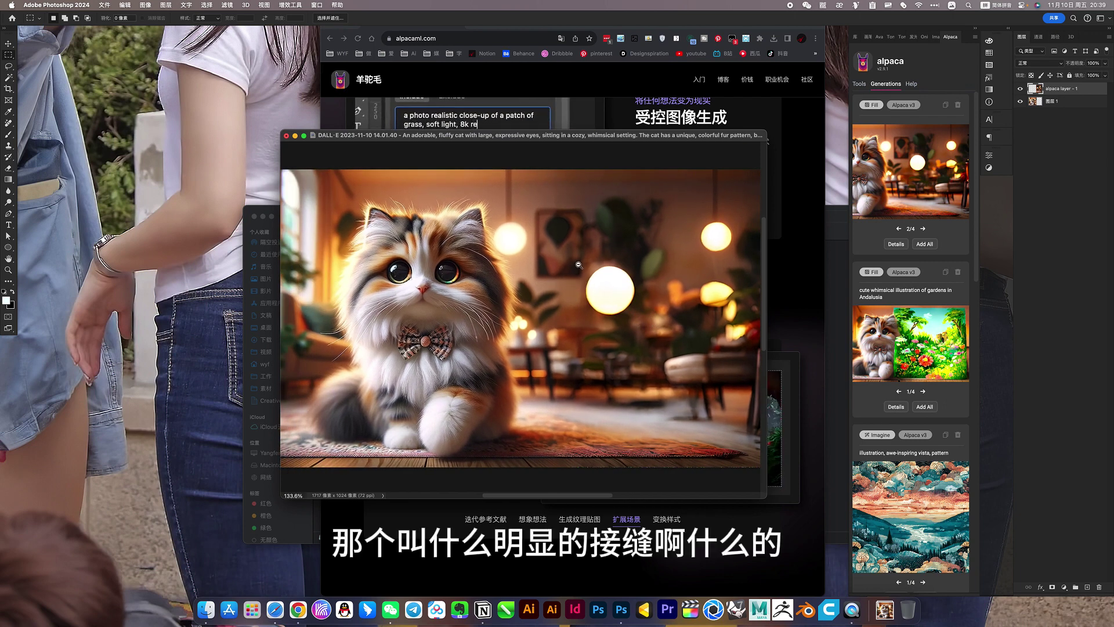
pyautogui.keyDown('alt'); pyautogui.click(578, 264); pyautogui.keyUp('alt')
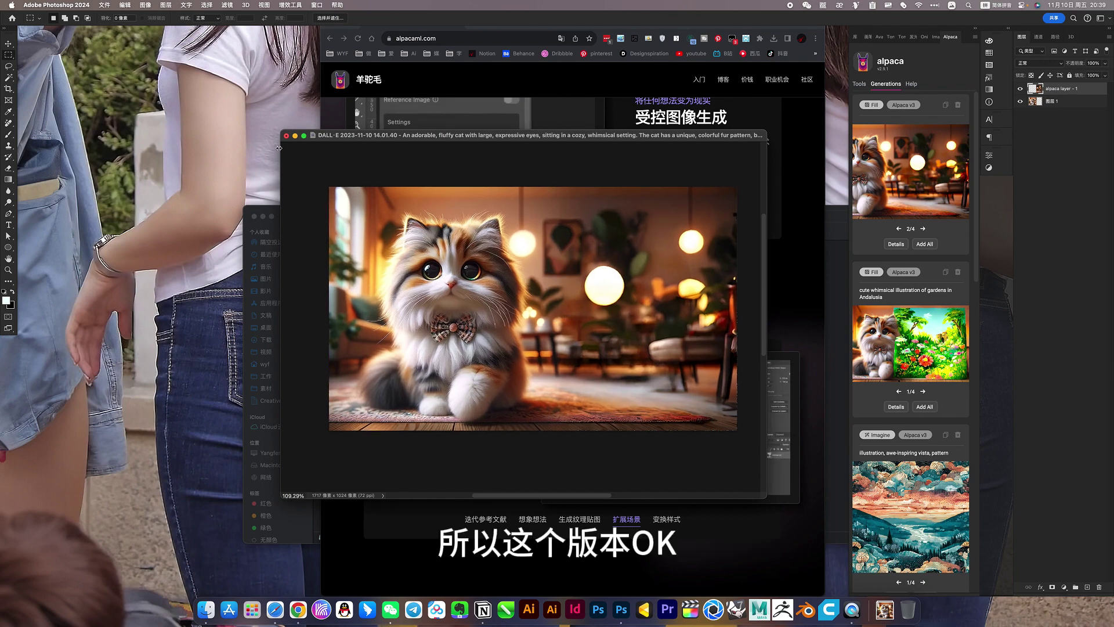
pyautogui.press('super+m')
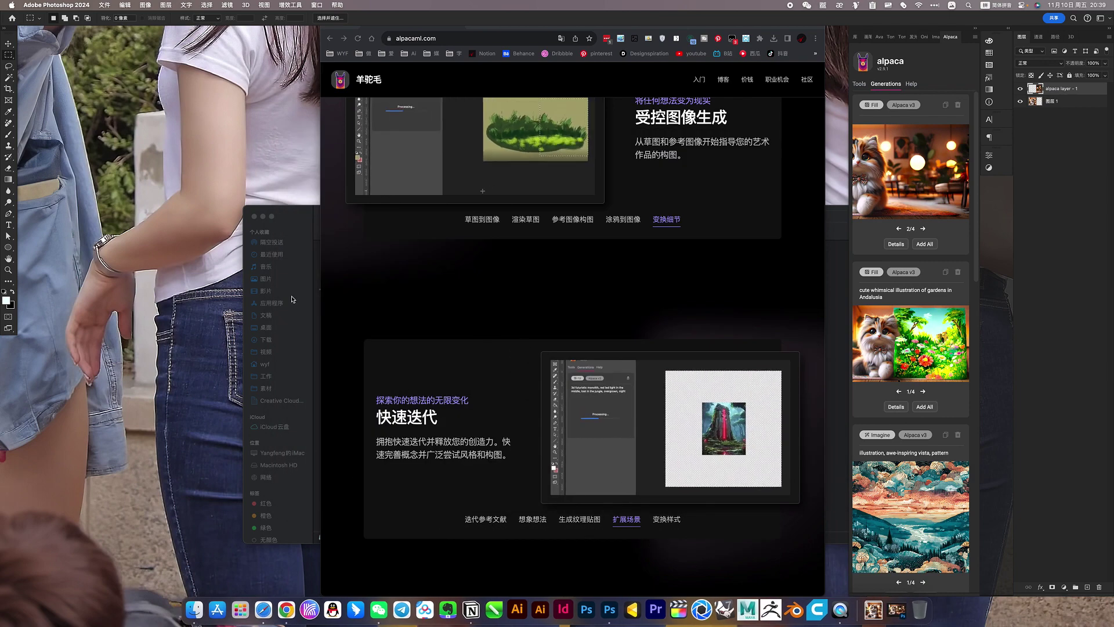
# Open Photoshop 2024's Plug-ins folder showing alpaca-2.9.1, then switch back to Photoshop.
pyautogui.click(300, 210)
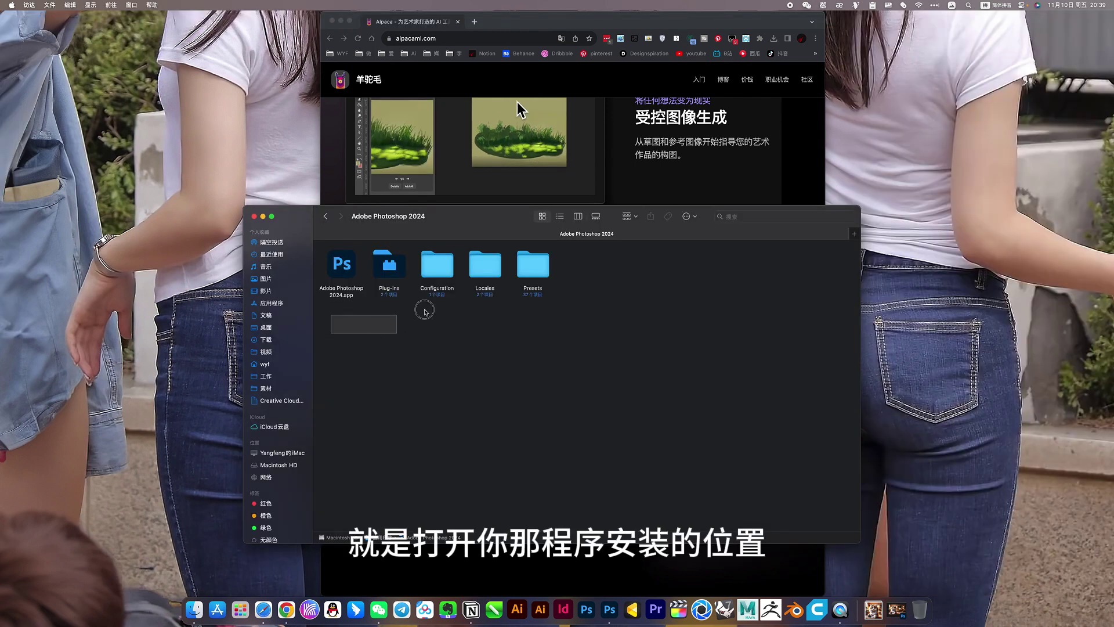
pyautogui.moveTo(425, 312)
pyautogui.mouseDown()
pyautogui.moveTo(595, 255)
pyautogui.moveTo(511, 348)
pyautogui.mouseUp()
pyautogui.click(388, 290)
pyautogui.moveTo(389, 273); pyautogui.dragTo(507, 376)
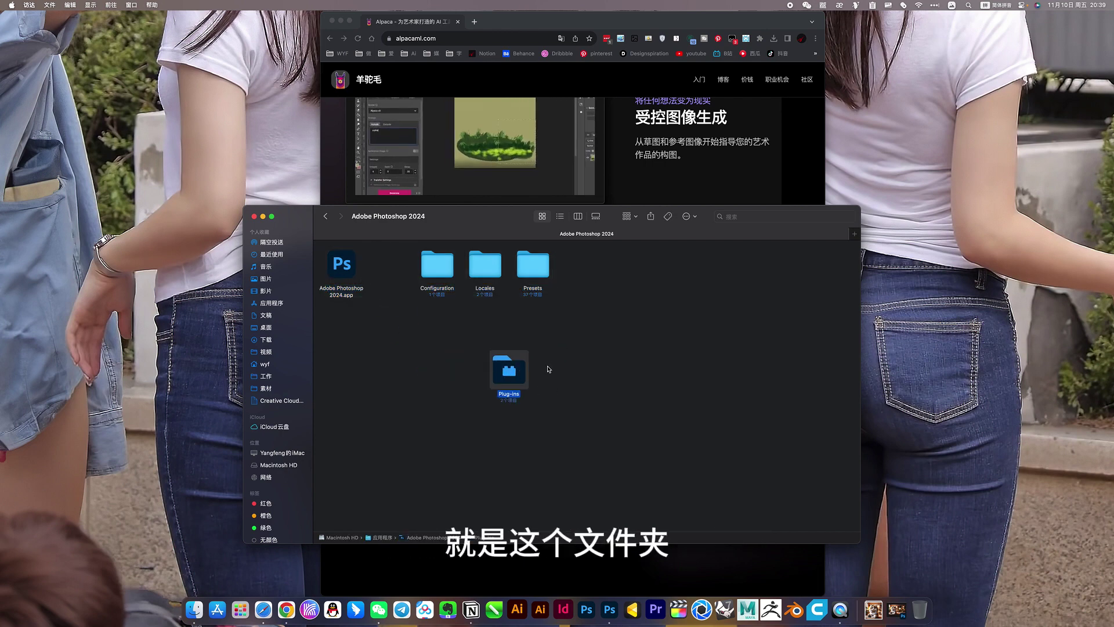
pyautogui.doubleClick(509, 374)
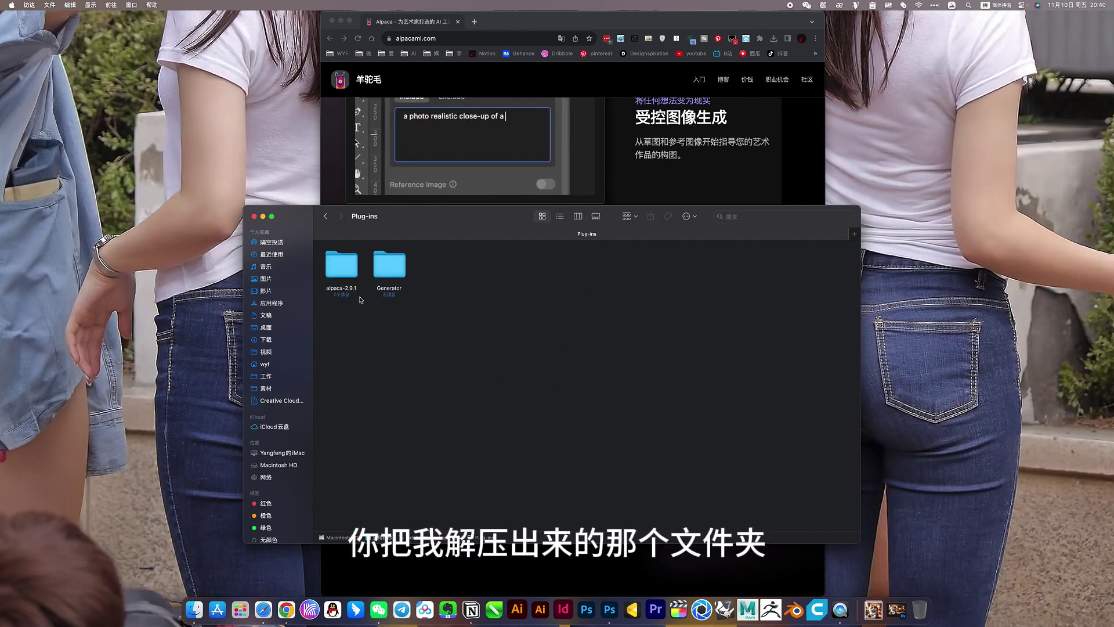
pyautogui.moveTo(343, 276); pyautogui.dragTo(506, 360)
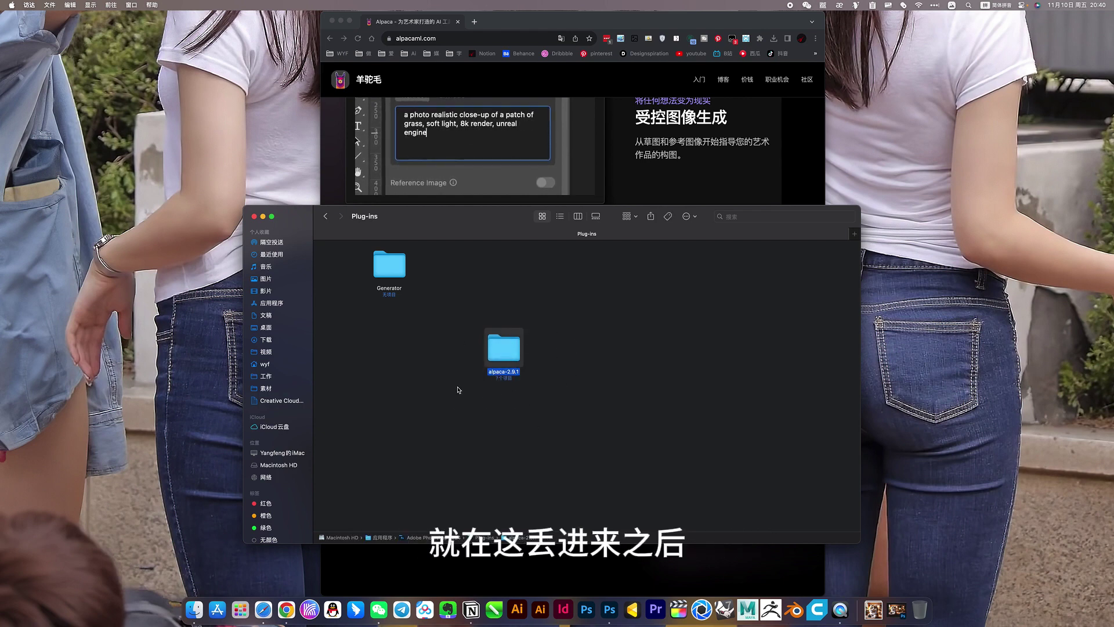
pyautogui.click(609, 609)
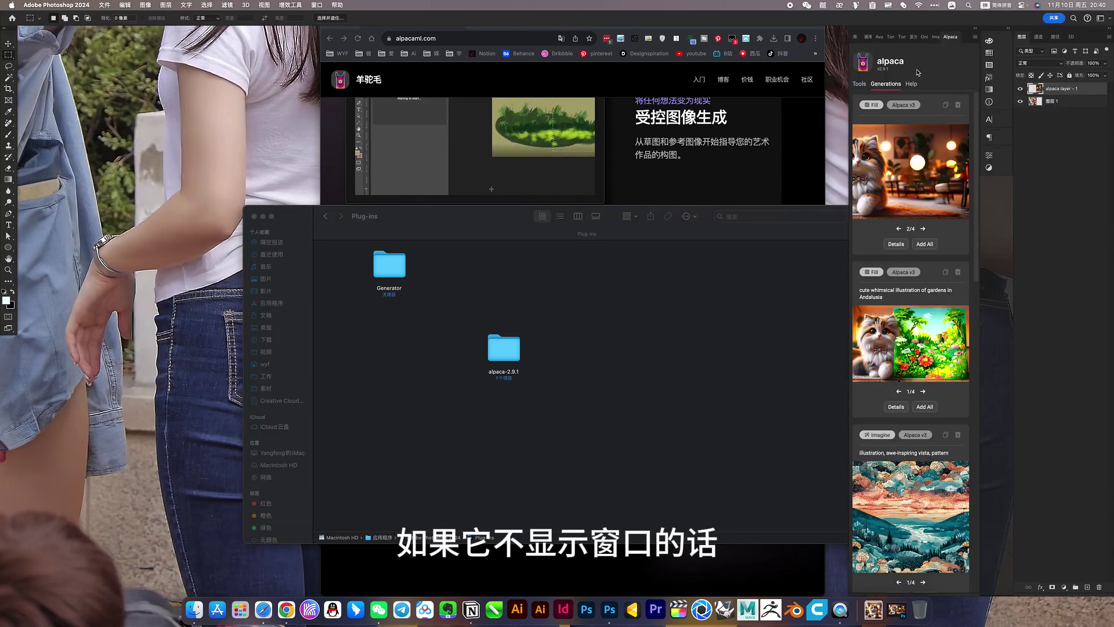
# Open the Filter (滤镜) menu to find the Alpaca plug-in entry.
pyautogui.click(229, 5)
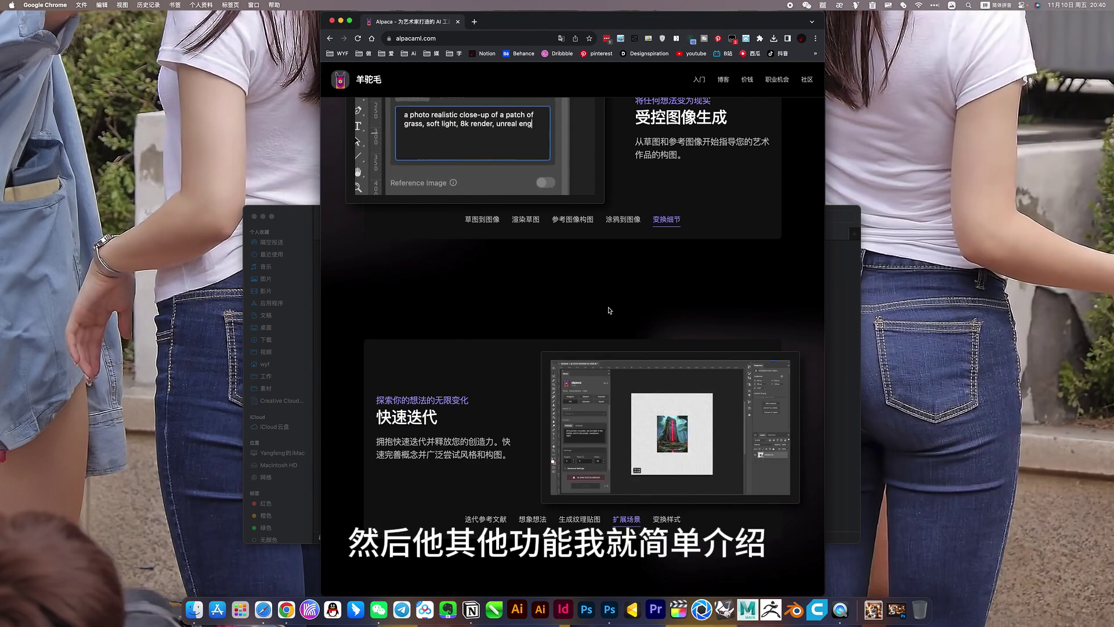
pyautogui.scroll(2, 609, 310)
pyautogui.click(478, 392)
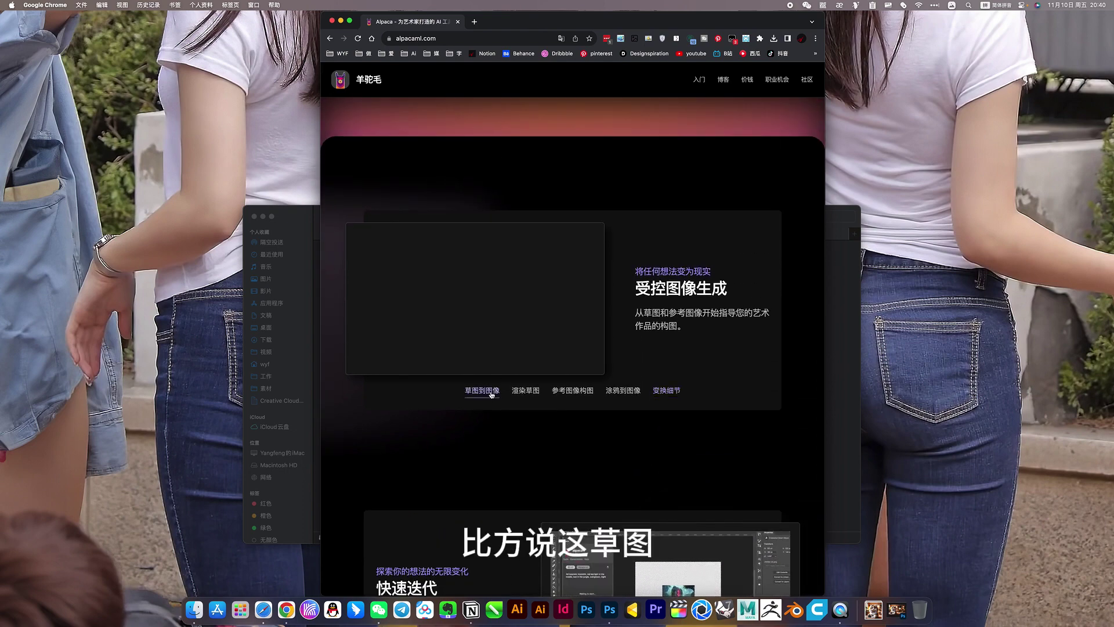
pyautogui.click(526, 391)
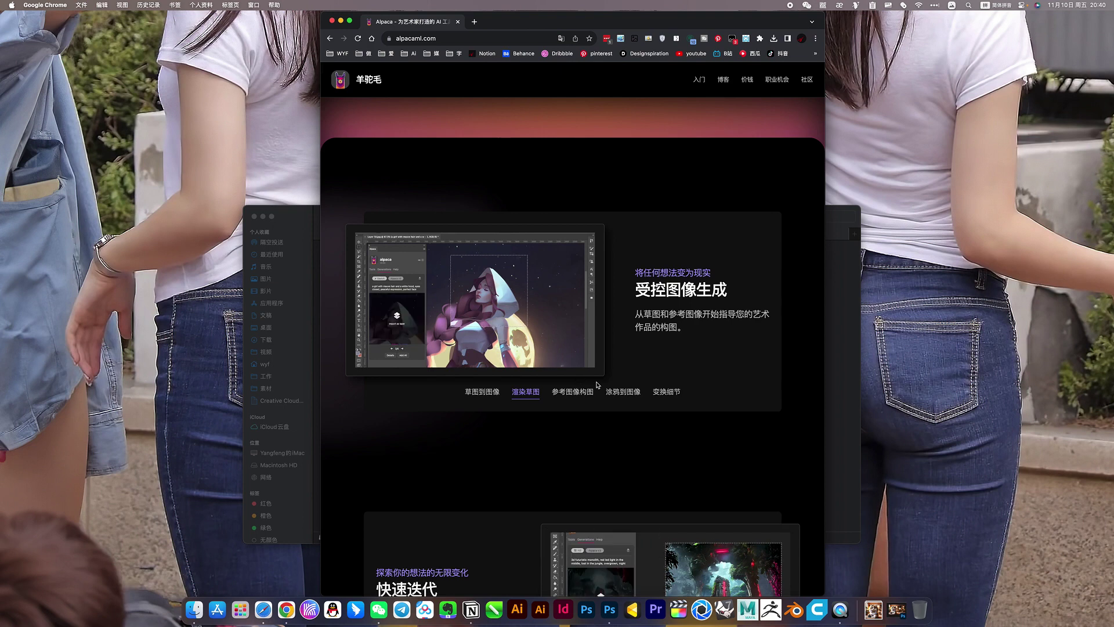
pyautogui.click(580, 394)
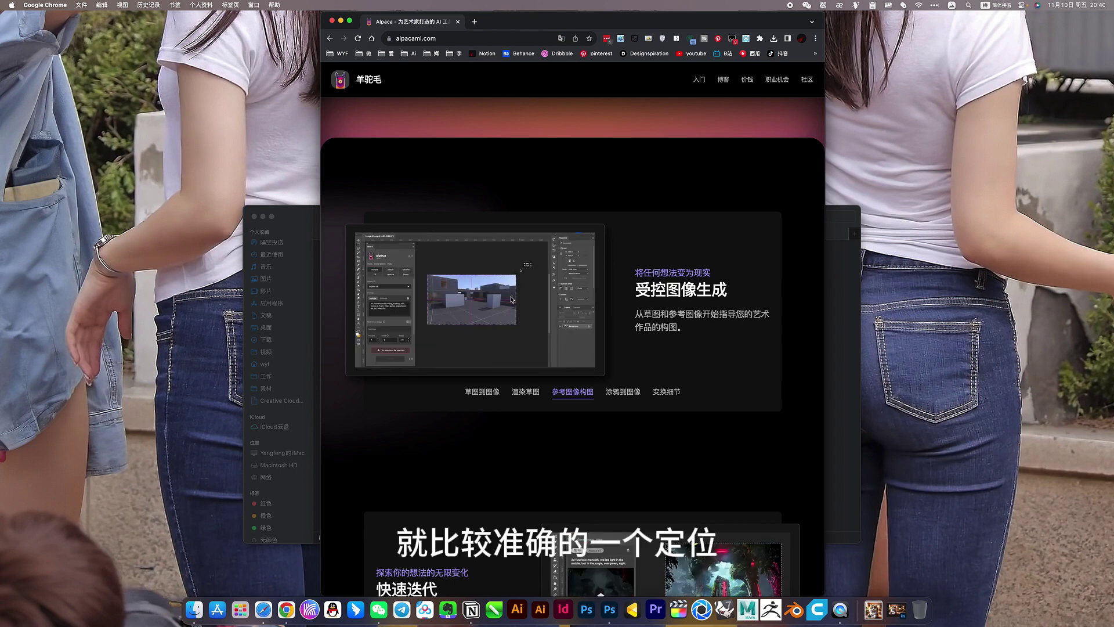
pyautogui.click(623, 392)
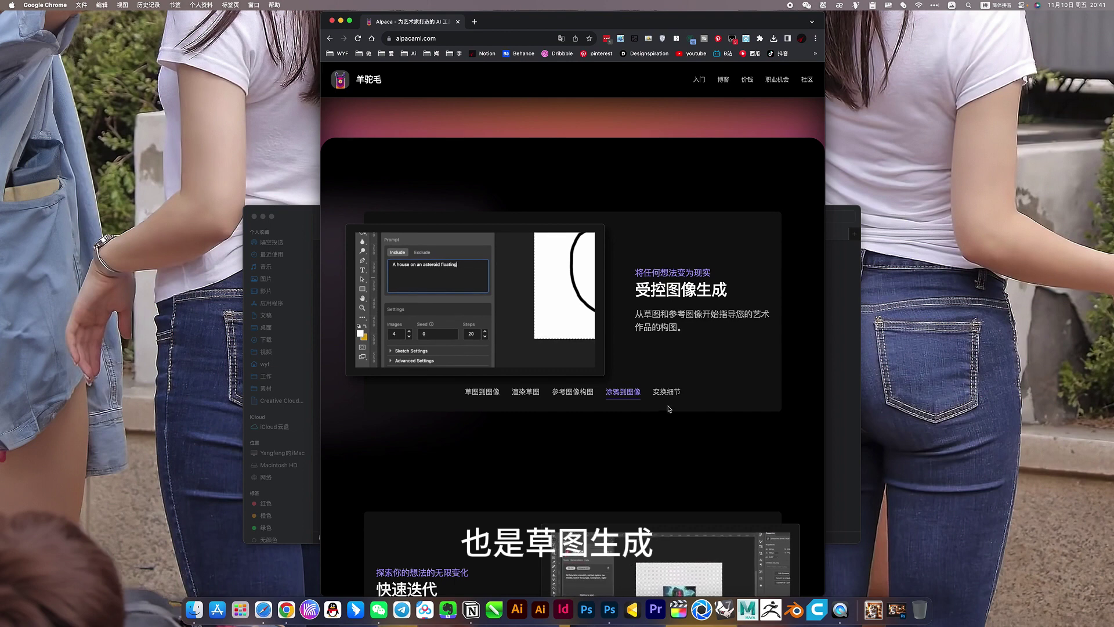
pyautogui.click(666, 392)
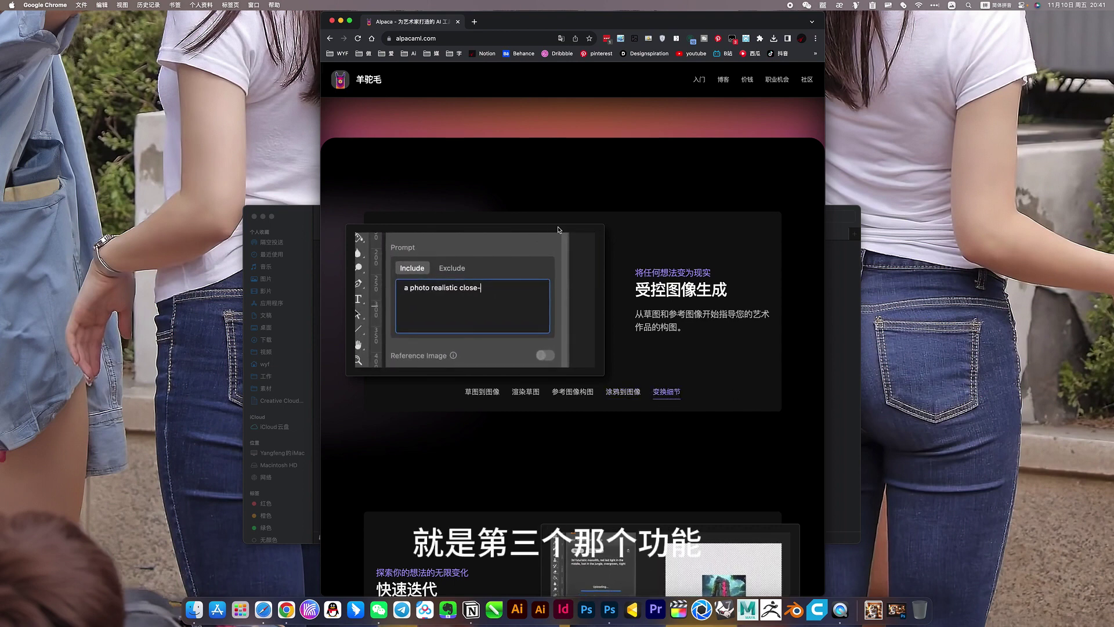
pyautogui.scroll(-2, 603, 314)
pyautogui.scroll(2, 638, 371)
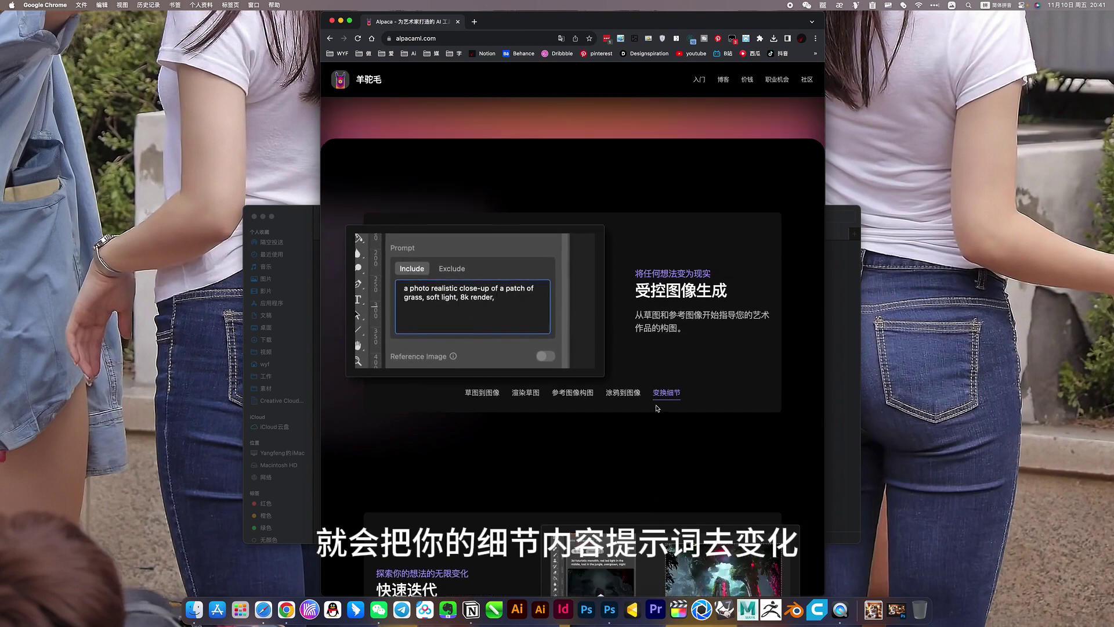
# Preview the texture-map, scene-extension and style-change rapid-iteration demos, then scroll back up.
pyautogui.scroll(-4, 508, 350)
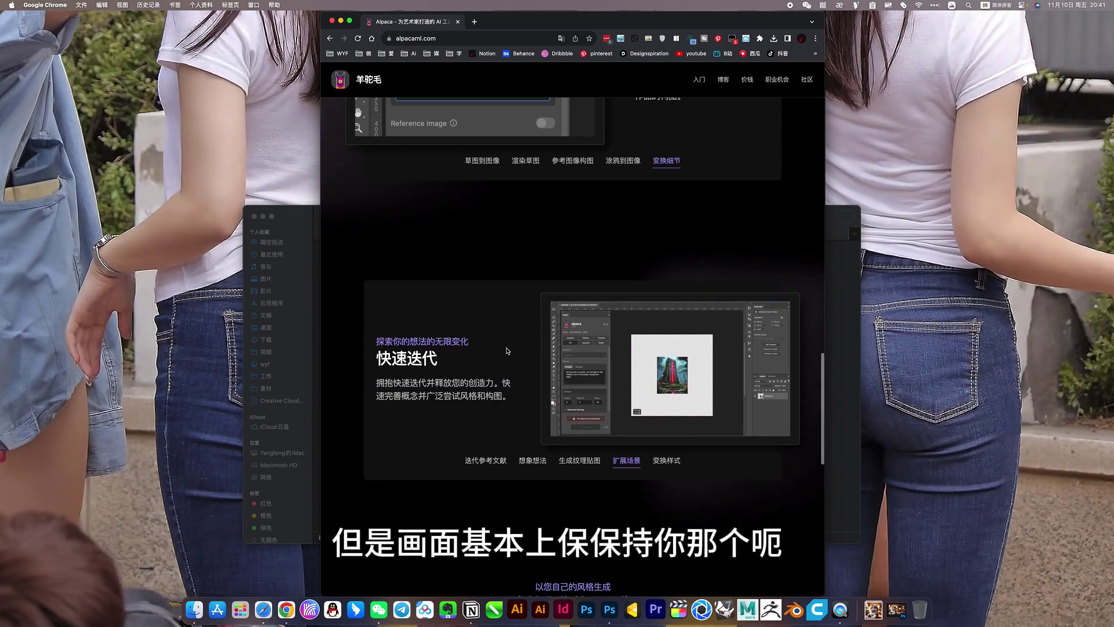
pyautogui.scroll(-1, 507, 350)
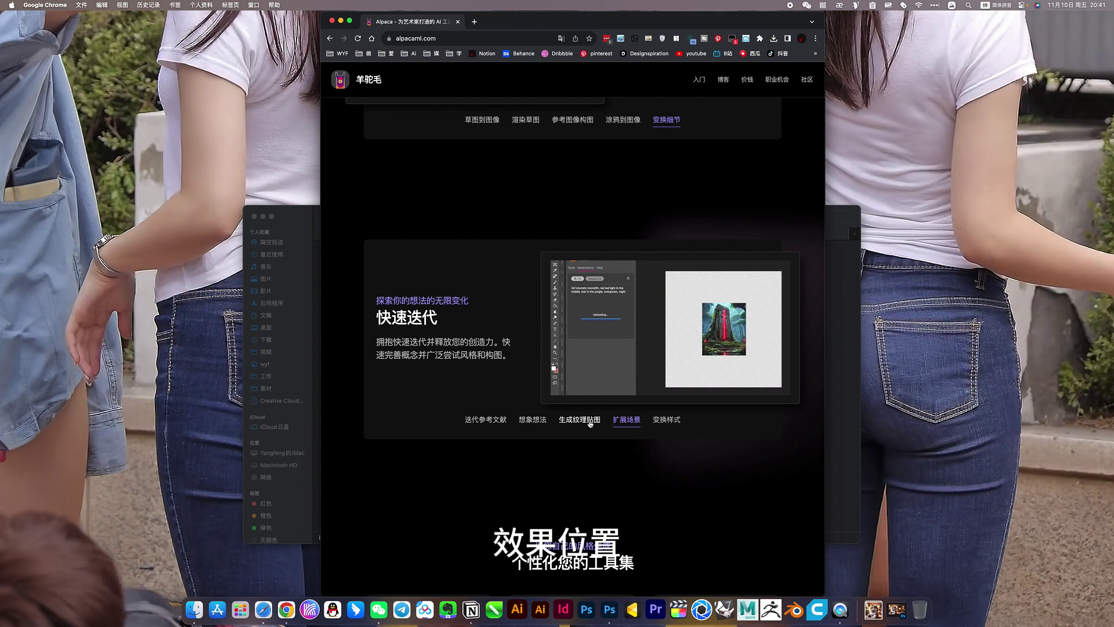
pyautogui.click(588, 425)
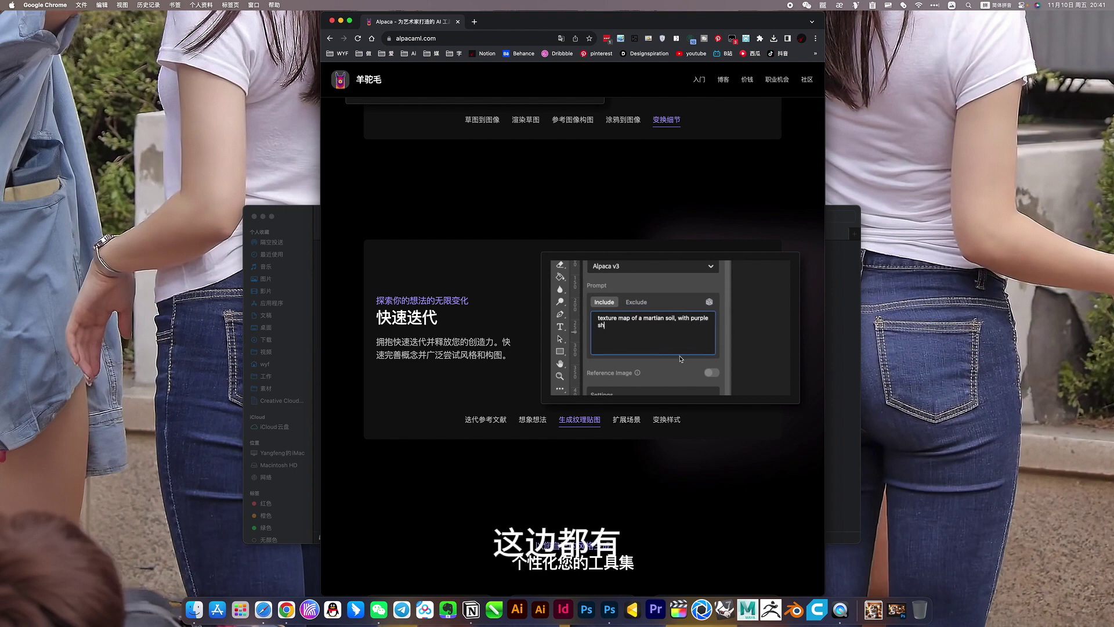
pyautogui.click(638, 422)
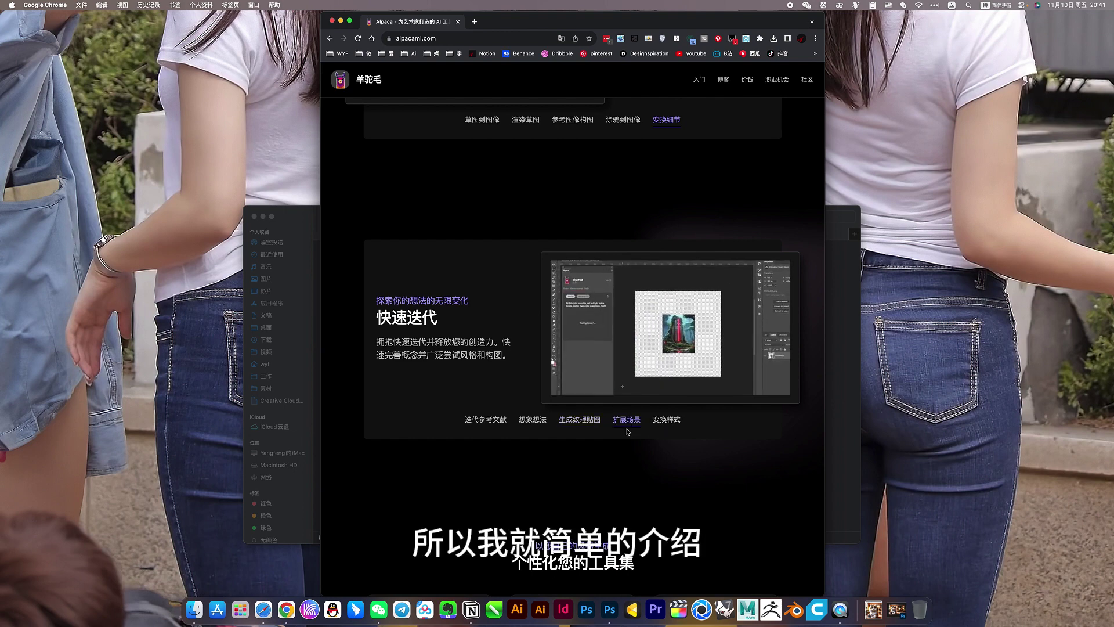
pyautogui.click(664, 425)
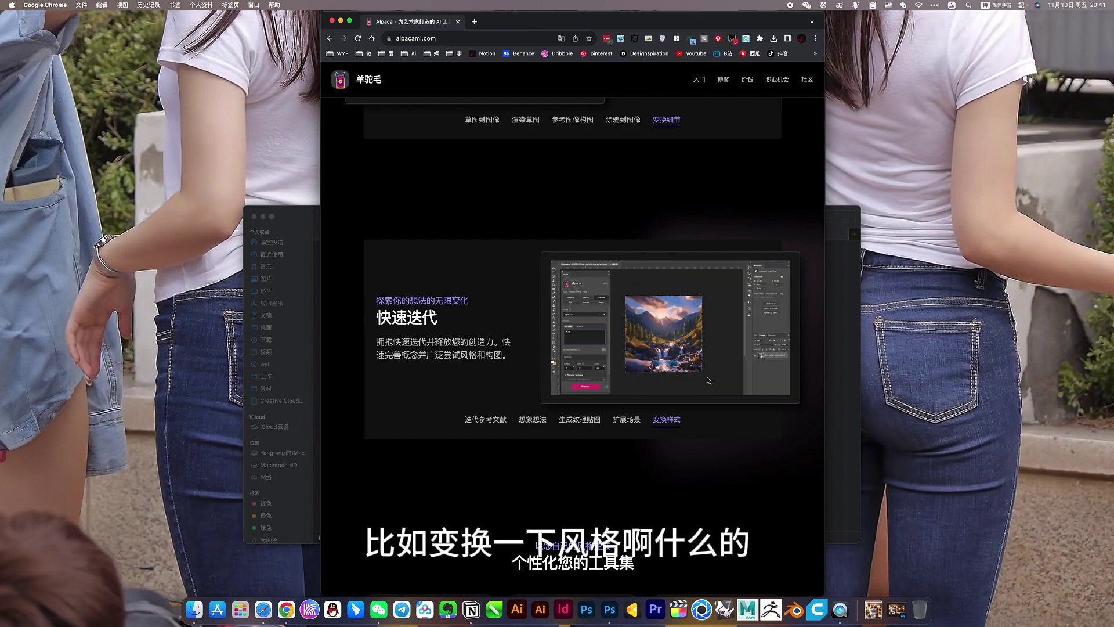
pyautogui.scroll(-5, 707, 380)
pyautogui.scroll(2, 706, 380)
pyautogui.scroll(8, 708, 380)
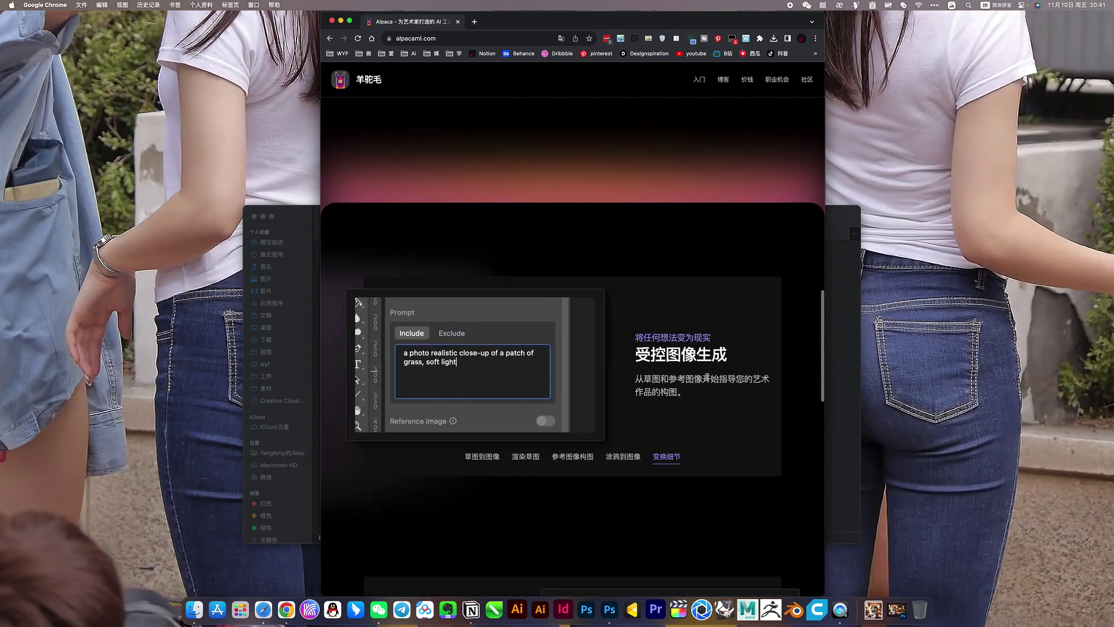
pyautogui.scroll(5, 707, 380)
pyautogui.scroll(3, 706, 380)
pyautogui.scroll(-4, 706, 379)
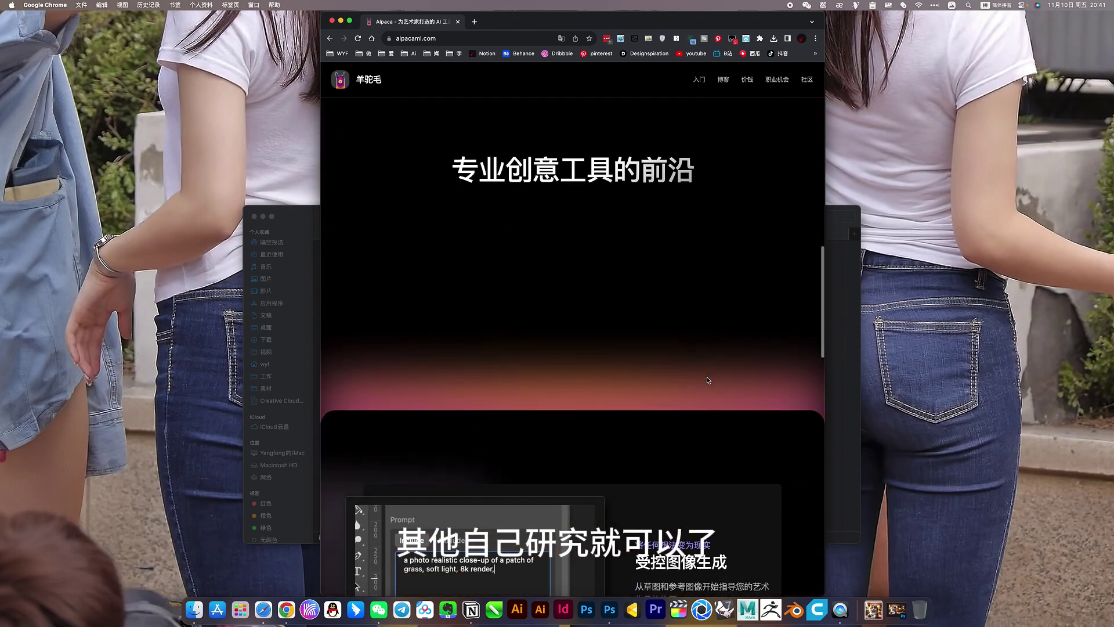